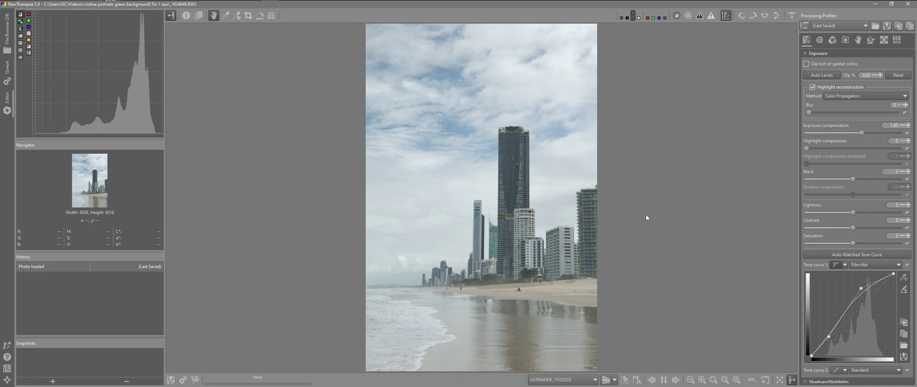
Preview the seated portrait, then reopen the beach skyline photo with the filmstrip hidden.
{"action": "left_click", "coordinate": [792, 15]}
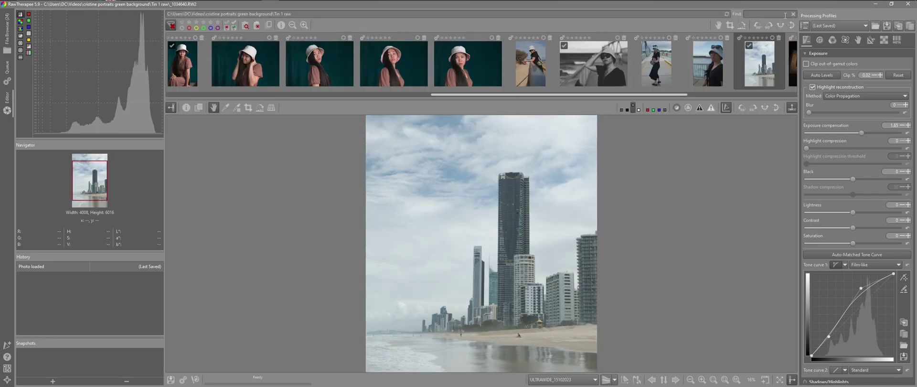
{"action": "scroll", "coordinate": [361, 70], "scroll_direction": "up", "scroll_amount": 3}
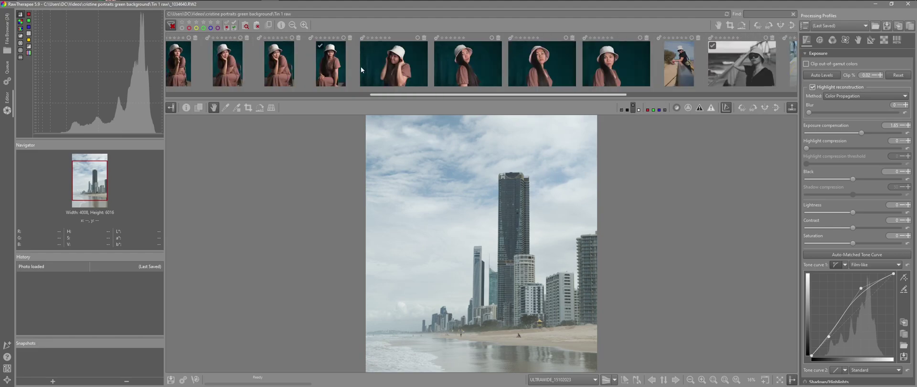
{"action": "left_click", "coordinate": [337, 58]}
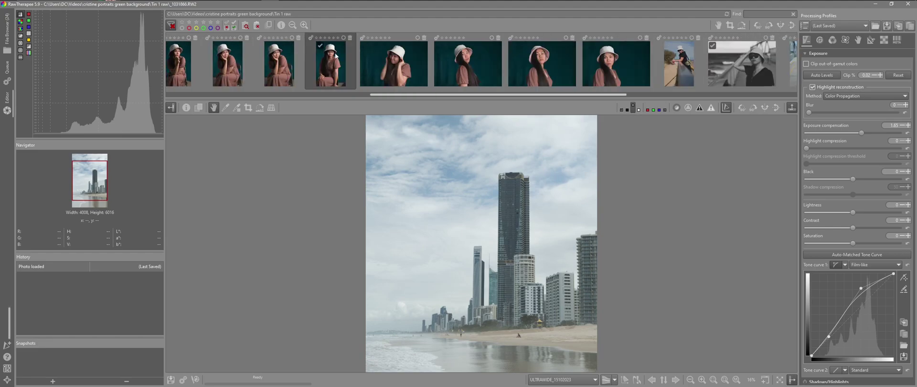
{"action": "left_click", "coordinate": [792, 110]}
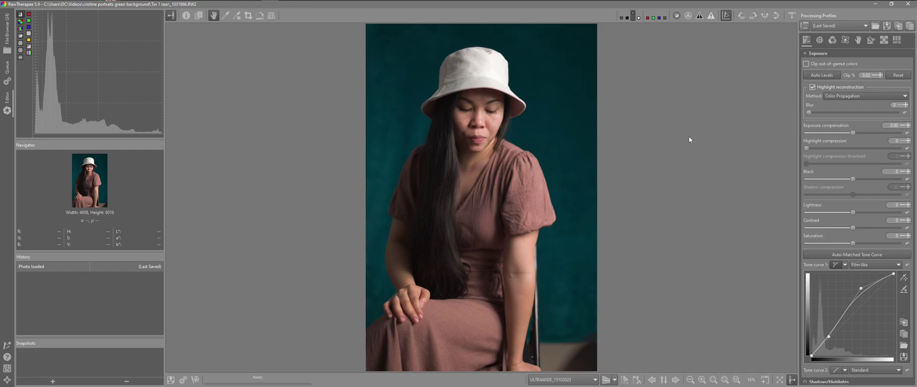
{"action": "left_click", "coordinate": [792, 16]}
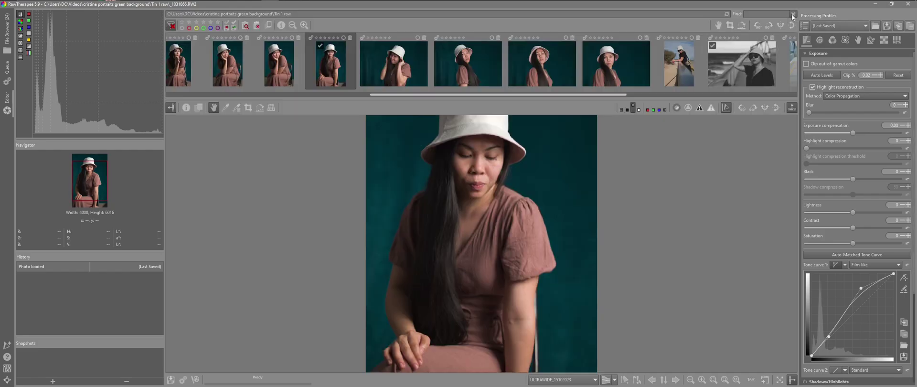
{"action": "scroll", "coordinate": [618, 76], "scroll_direction": "down", "scroll_amount": 5}
{"action": "left_click", "coordinate": [495, 51]}
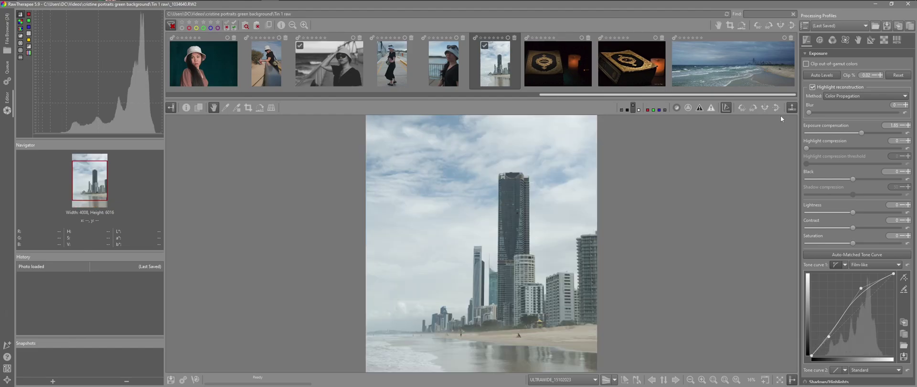
{"action": "left_click", "coordinate": [792, 108]}
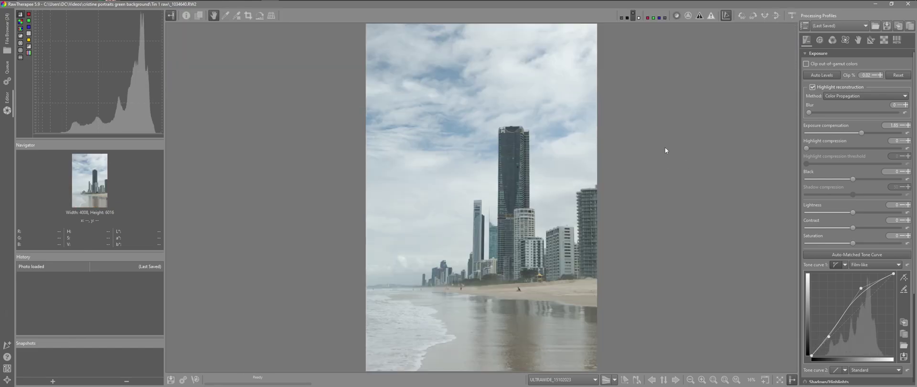
Crop the skyline to 3604 × 5410 from left 42, top 452, and fit it to screen.
{"action": "left_click", "coordinate": [871, 41]}
{"action": "left_click", "coordinate": [805, 53]}
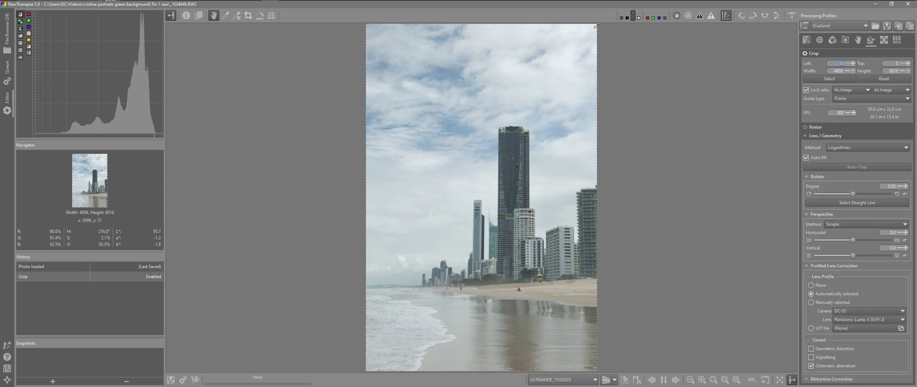
{"action": "left_click_drag", "start_coordinate": [595, 26], "coordinate": [582, 46]}
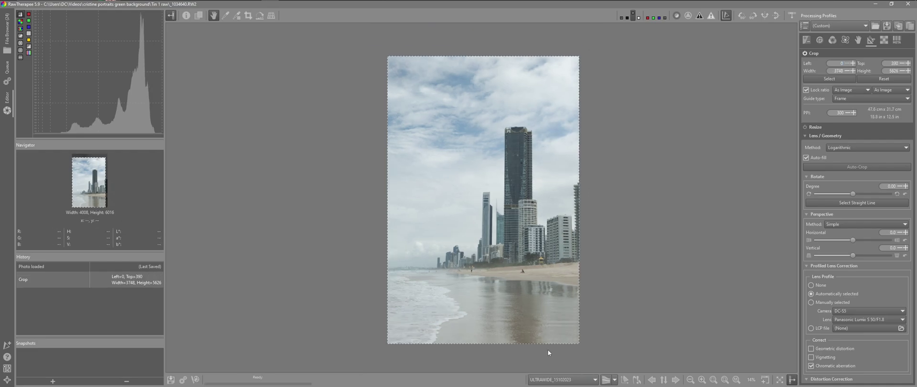
{"action": "left_click_drag", "start_coordinate": [580, 342], "coordinate": [572, 334]}
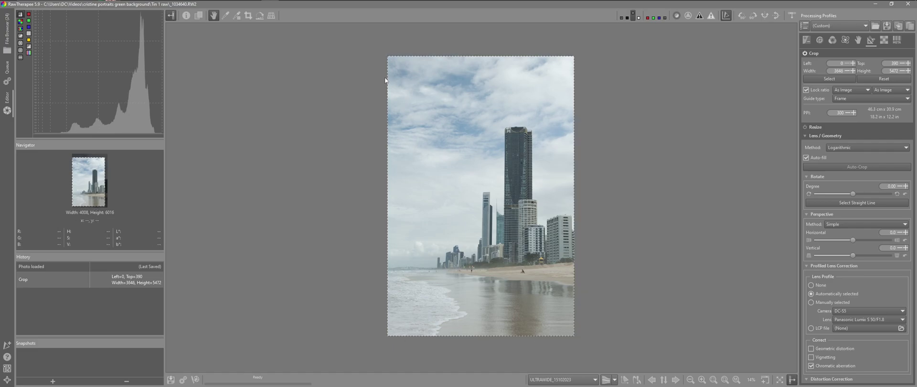
{"action": "left_click_drag", "start_coordinate": [388, 56], "coordinate": [387, 58]}
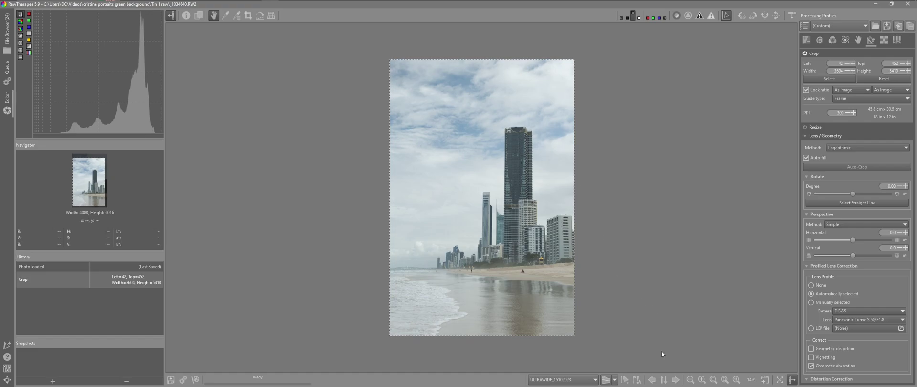
{"action": "left_click", "coordinate": [714, 380]}
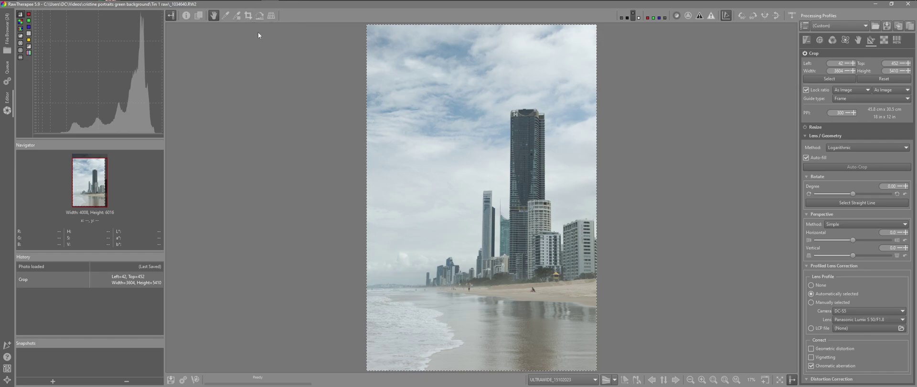
Straighten the skyline photo along the tall tower's vertical edge.
{"action": "left_click", "coordinate": [260, 15]}
{"action": "scroll", "coordinate": [501, 144], "scroll_direction": "up", "scroll_amount": 3}
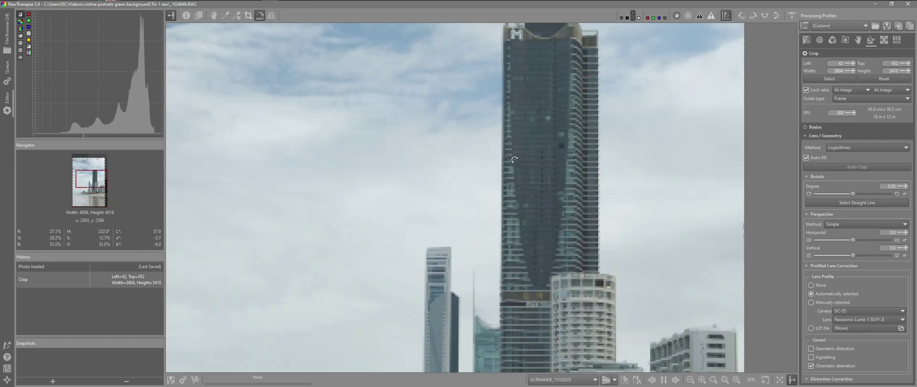
{"action": "left_click_drag", "start_coordinate": [502, 129], "coordinate": [501, 219]}
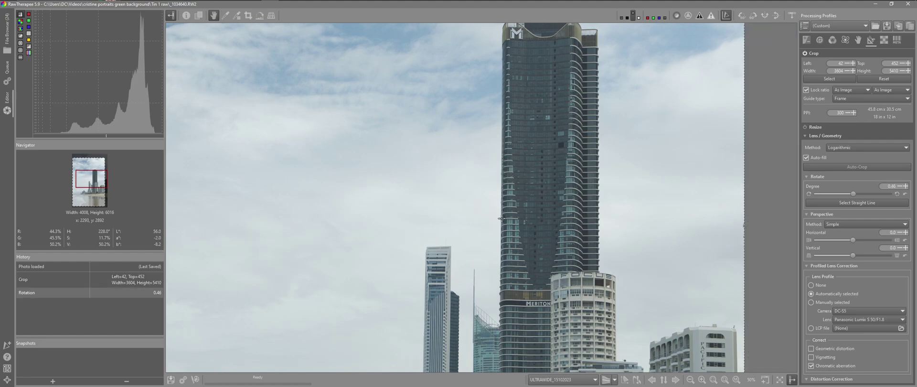
{"action": "left_click", "coordinate": [724, 380]}
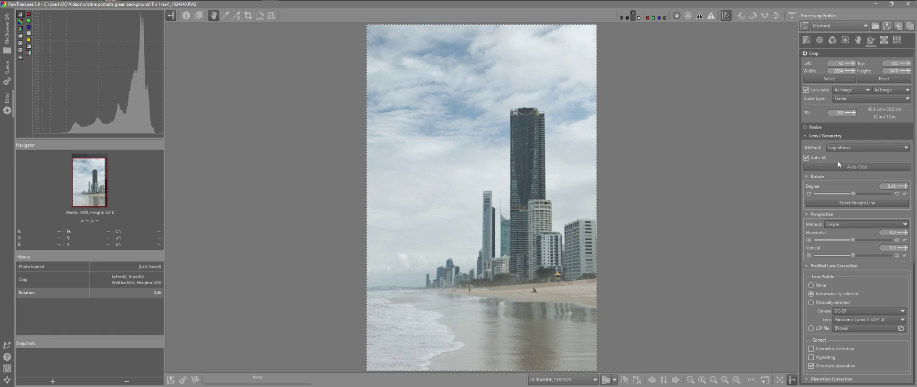
Fine-tune the rotation to 0.43° against a Rule of Thirds guide, then set the guide to None.
{"action": "left_click", "coordinate": [844, 99]}
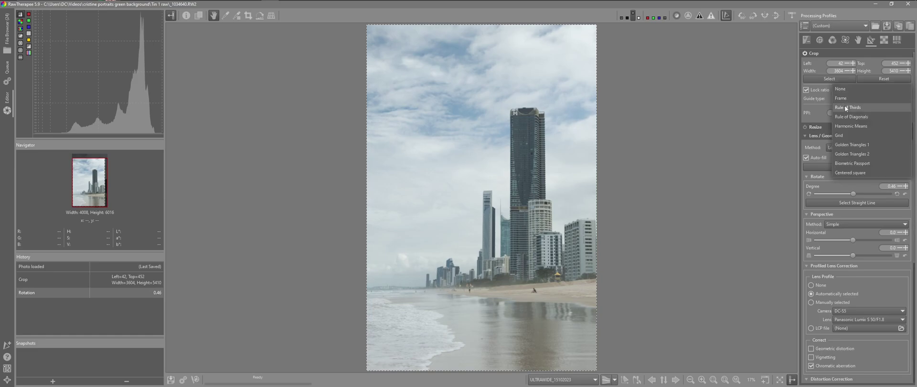
{"action": "left_click", "coordinate": [852, 102]}
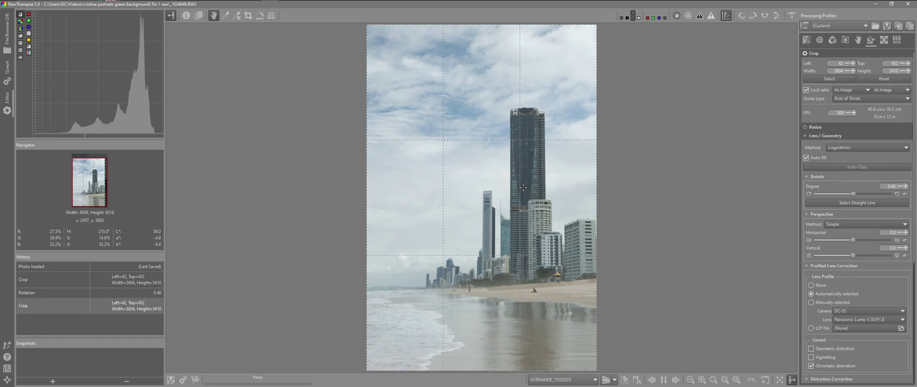
{"action": "left_click", "coordinate": [900, 187]}
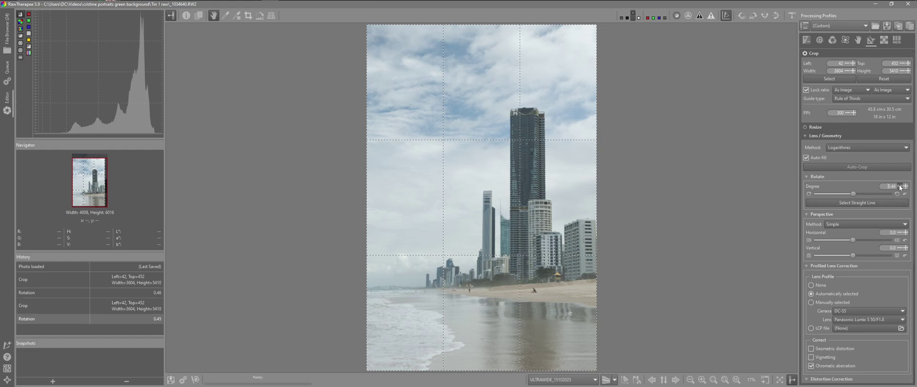
{"action": "left_click", "coordinate": [900, 186]}
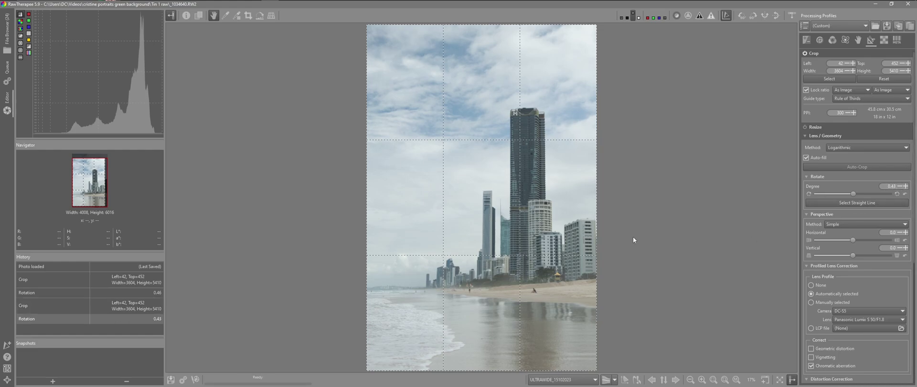
{"action": "left_click", "coordinate": [866, 97]}
{"action": "left_click", "coordinate": [860, 80]}
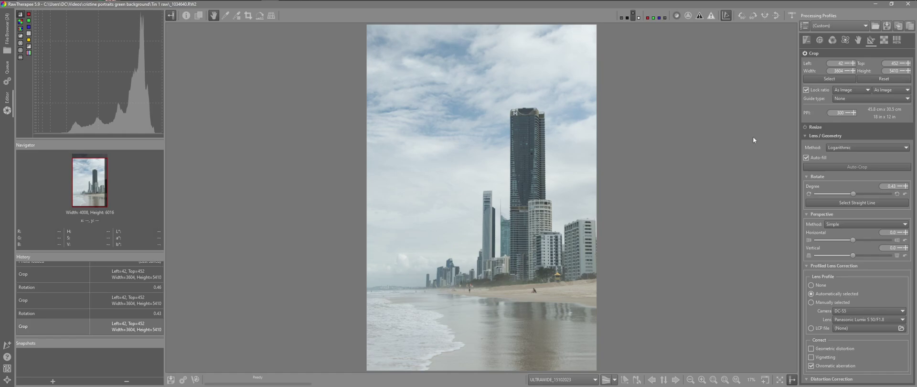
Try Exposure saturation −100 and contrast 14, then reset both sliders to 0.
{"action": "left_click", "coordinate": [808, 41]}
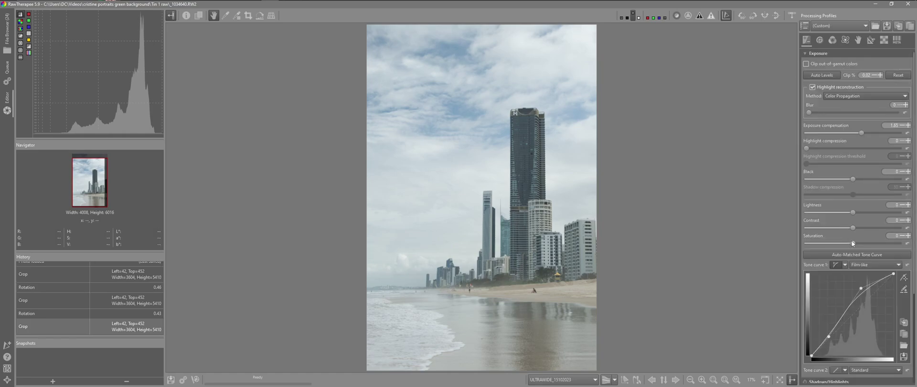
{"action": "left_click_drag", "start_coordinate": [853, 242], "coordinate": [796, 241]}
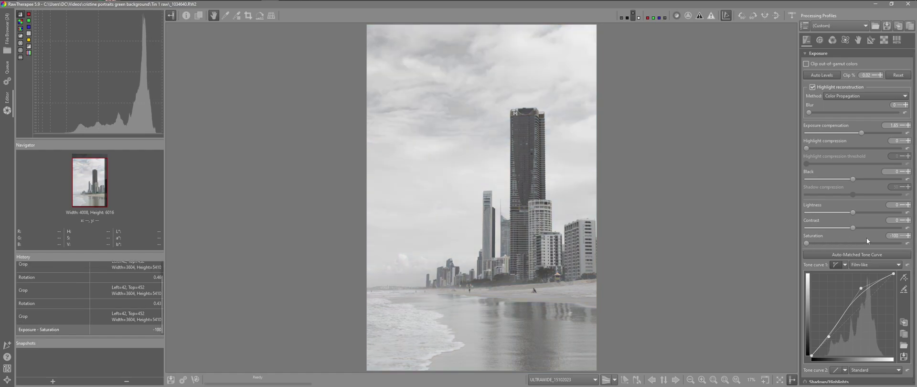
{"action": "left_click_drag", "start_coordinate": [853, 228], "coordinate": [861, 227]}
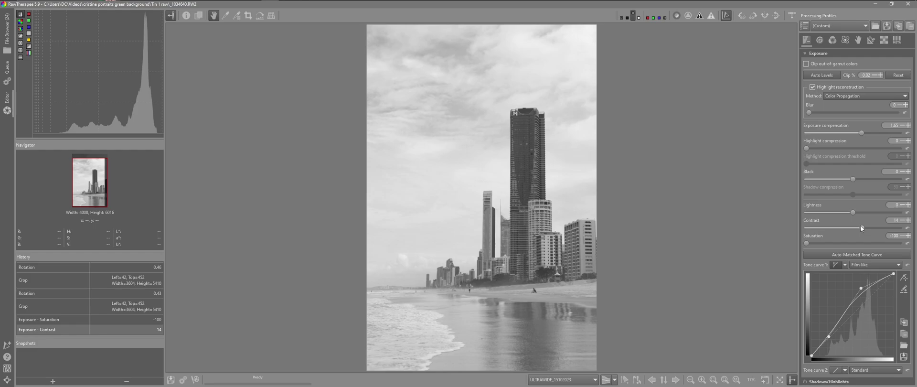
{"action": "left_click", "coordinate": [907, 227]}
{"action": "left_click", "coordinate": [906, 244]}
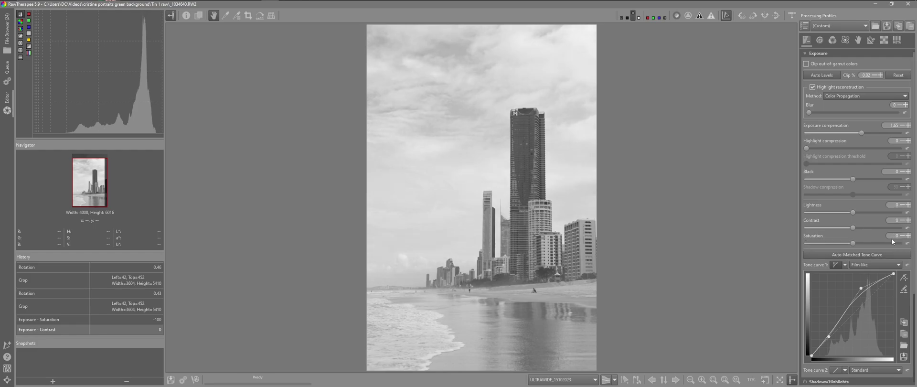
Enable the Black-and-White conversion in the Color tab and save it as a snapshot.
{"action": "left_click", "coordinate": [837, 42]}
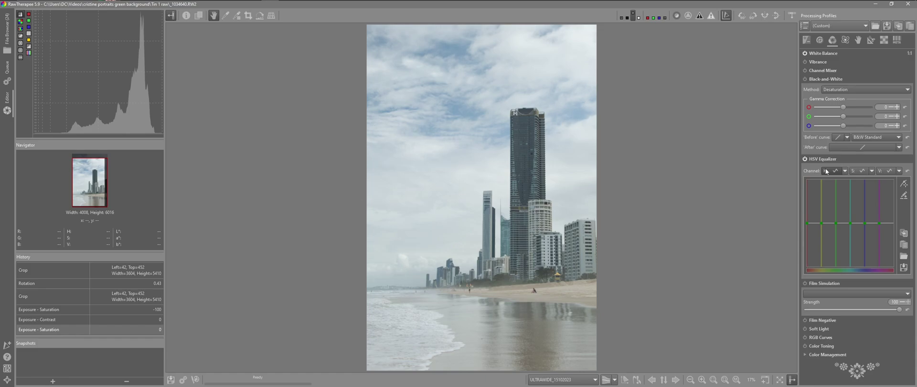
{"action": "left_click", "coordinate": [829, 160]}
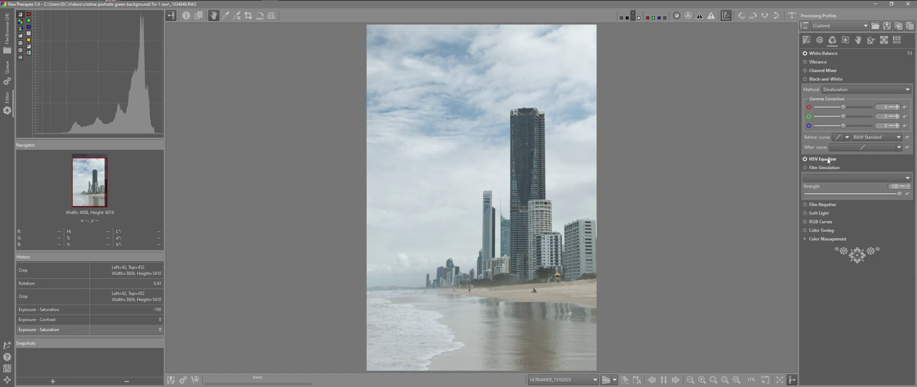
{"action": "left_click", "coordinate": [805, 79]}
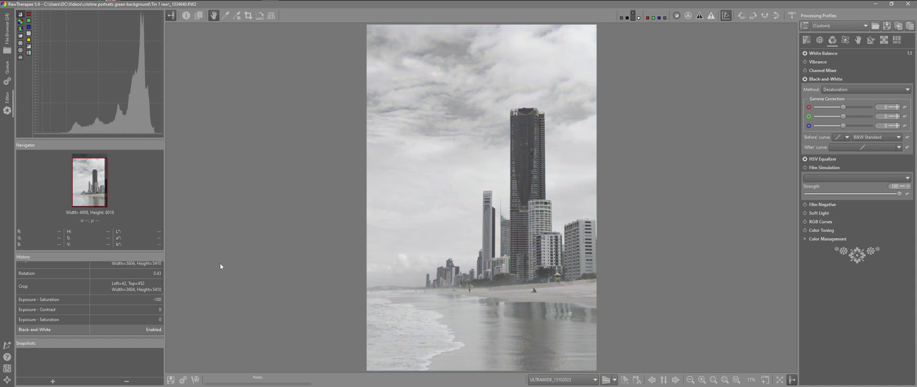
{"action": "left_click", "coordinate": [53, 382]}
Turn Black-and-White off, drop Exposure saturation to −100, and save it as Snapshot 2.
{"action": "left_click", "coordinate": [805, 79]}
{"action": "left_click", "coordinate": [808, 41]}
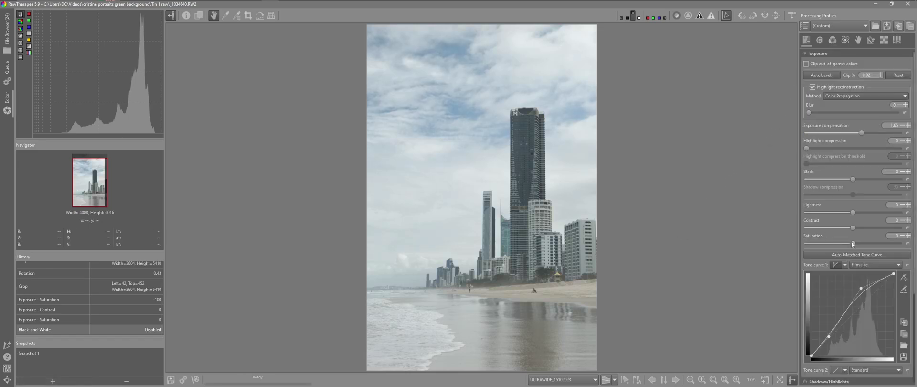
{"action": "left_click_drag", "start_coordinate": [852, 243], "coordinate": [783, 246]}
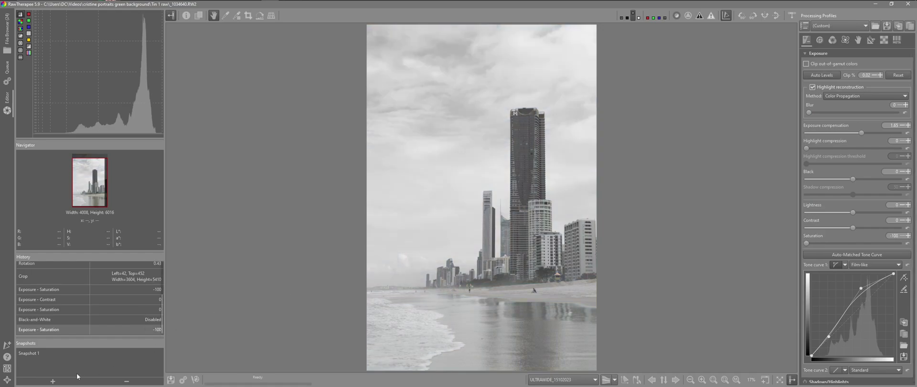
{"action": "left_click", "coordinate": [53, 382]}
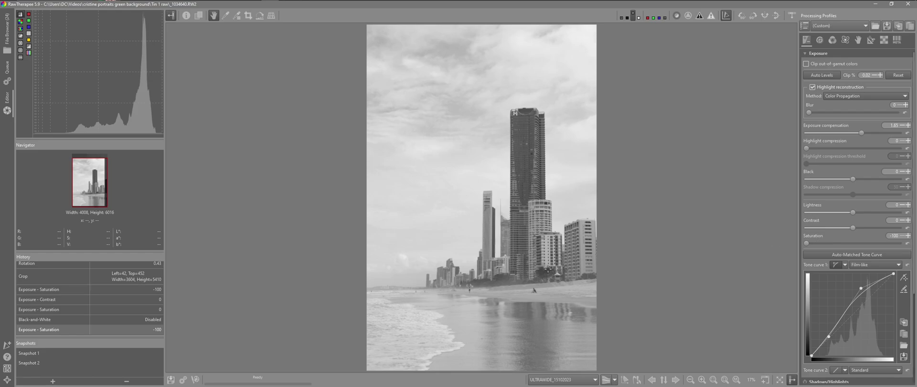
{"action": "left_click", "coordinate": [831, 40]}
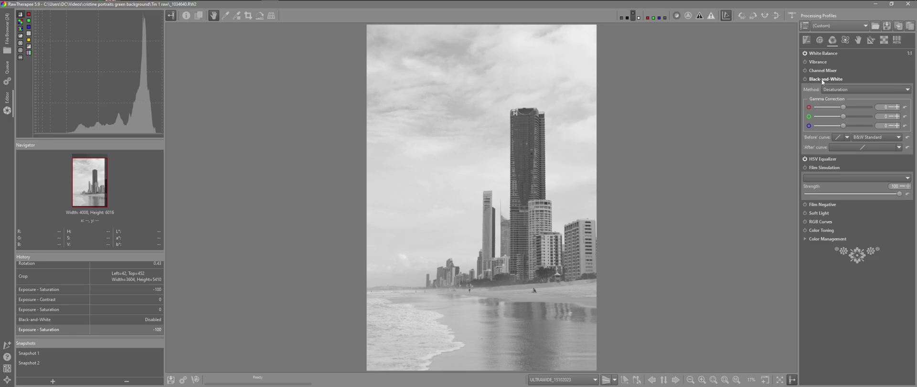
Flip between Snapshot 1 and Snapshot 2 several times to compare the two greyscale versions.
{"action": "left_click", "coordinate": [35, 356]}
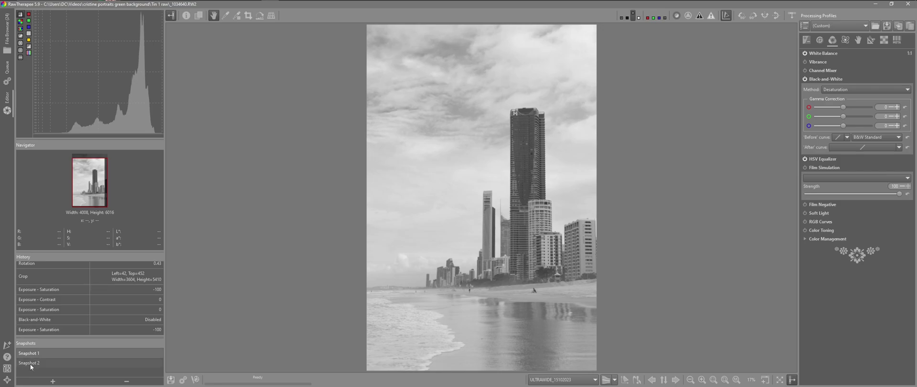
{"action": "left_click", "coordinate": [31, 364]}
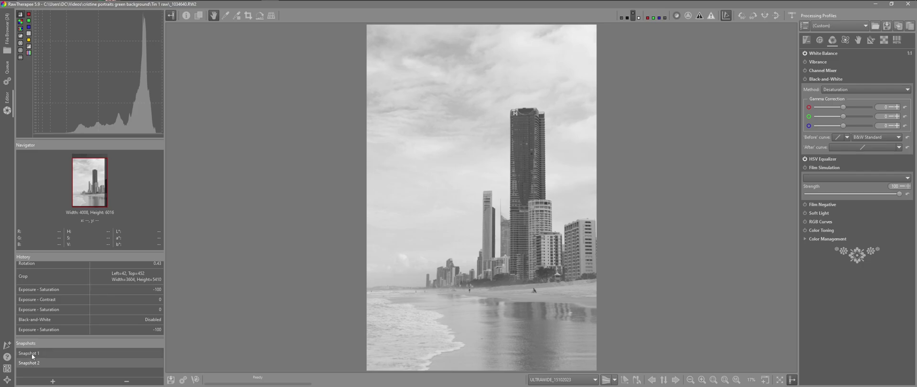
{"action": "left_click", "coordinate": [33, 356]}
{"action": "left_click", "coordinate": [35, 366]}
{"action": "left_click", "coordinate": [37, 355]}
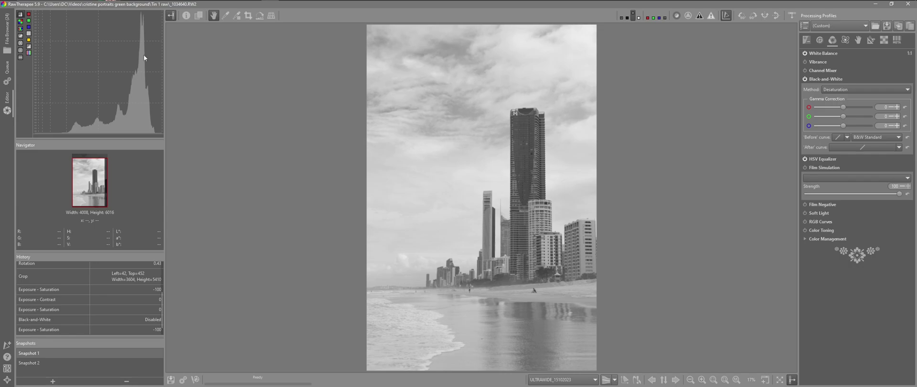
{"action": "left_click", "coordinate": [37, 366]}
Set the Black-and-White method to Luminance Equalizer with an editable Equalizer curve.
{"action": "left_click", "coordinate": [838, 92]}
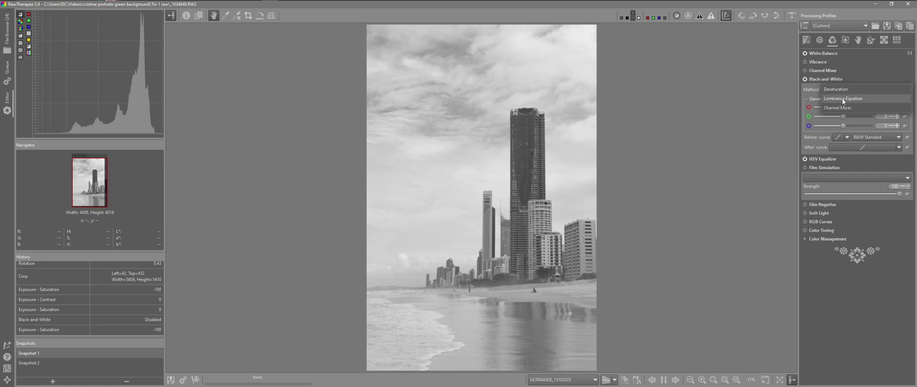
{"action": "left_click", "coordinate": [843, 99]}
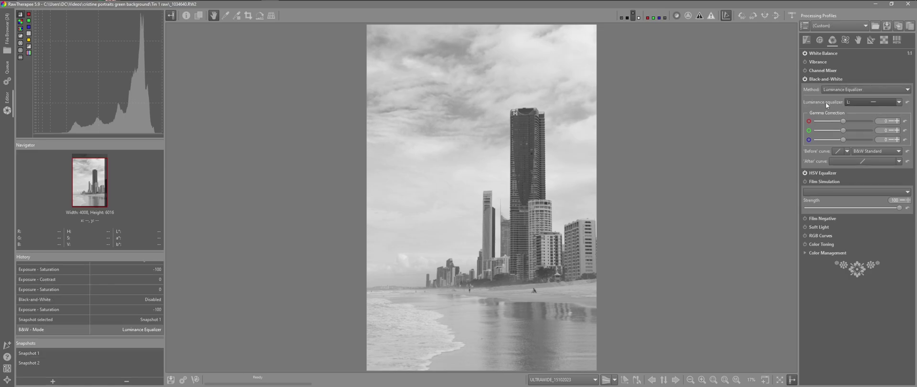
{"action": "left_click", "coordinate": [899, 103]}
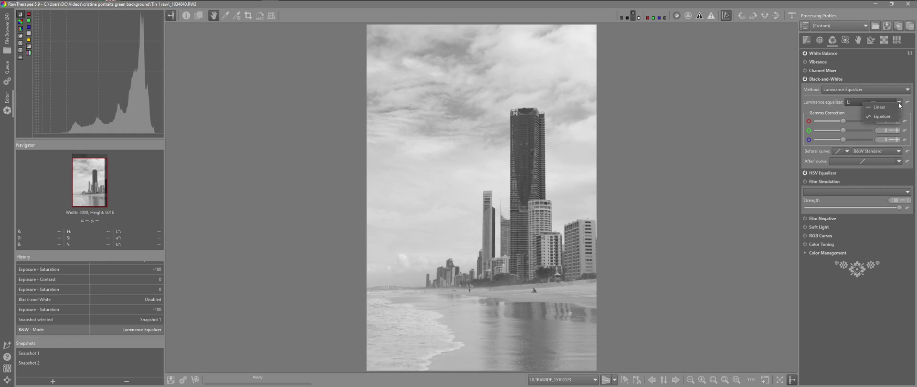
{"action": "left_click", "coordinate": [886, 118]}
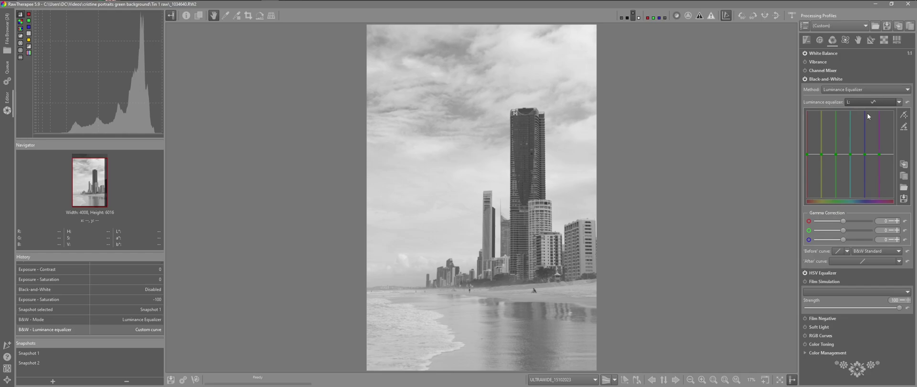
{"action": "left_click", "coordinate": [840, 153]}
{"action": "left_click_drag", "start_coordinate": [840, 152], "coordinate": [841, 202]}
Pick the sky's tone onto the curve, lower it to darken the sky, then reset the curve flat.
{"action": "left_click", "coordinate": [904, 114]}
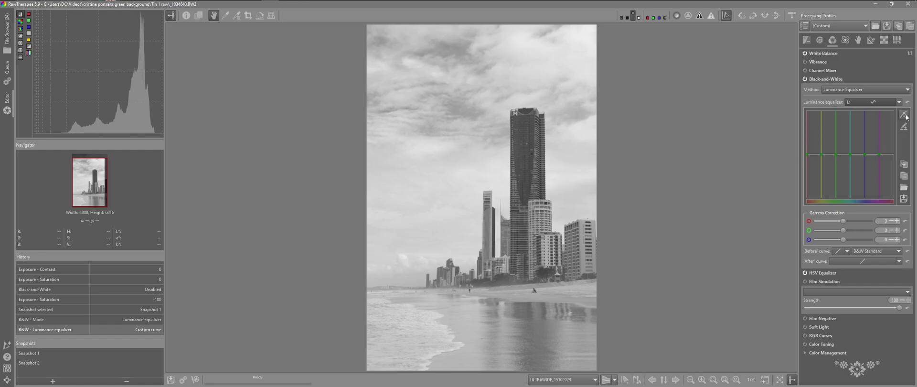
{"action": "left_click", "coordinate": [456, 108]}
{"action": "left_click_drag", "start_coordinate": [860, 151], "coordinate": [861, 166]}
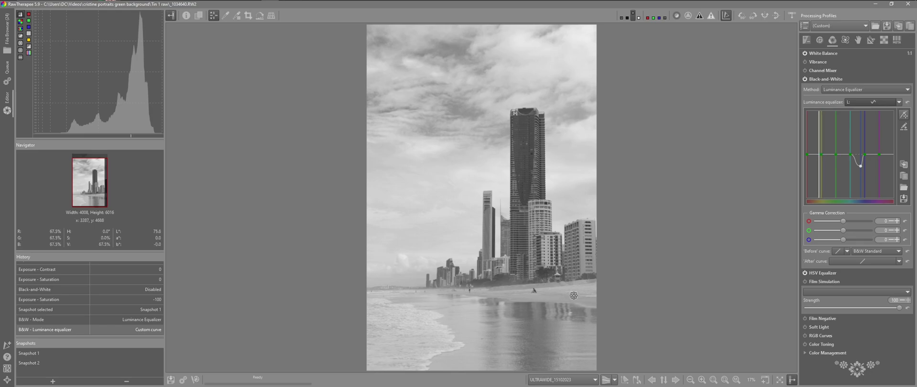
{"action": "left_click", "coordinate": [907, 103]}
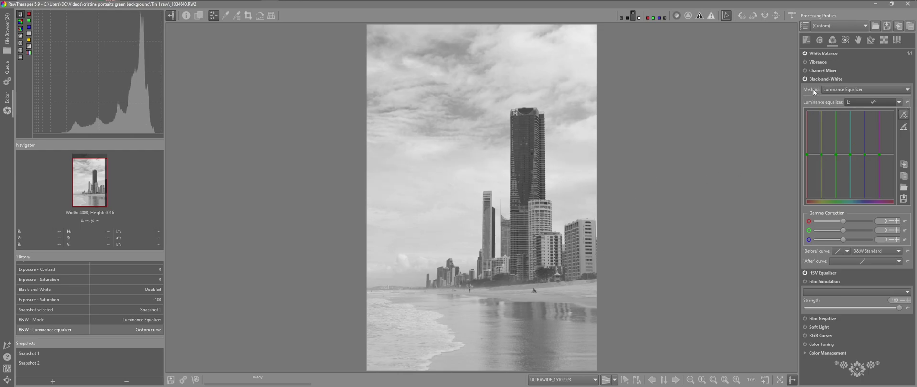
Switch Black-and-White to Channel Mixer, try the Portrait preset, then Relative RGB with equal weights.
{"action": "left_click", "coordinate": [908, 89]}
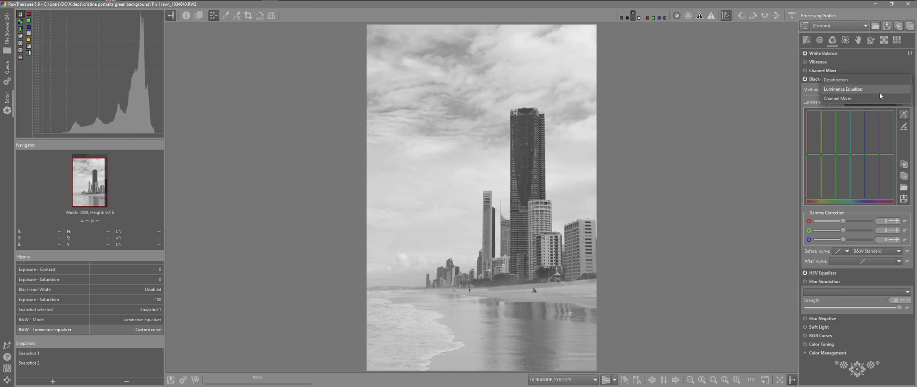
{"action": "left_click", "coordinate": [845, 99]}
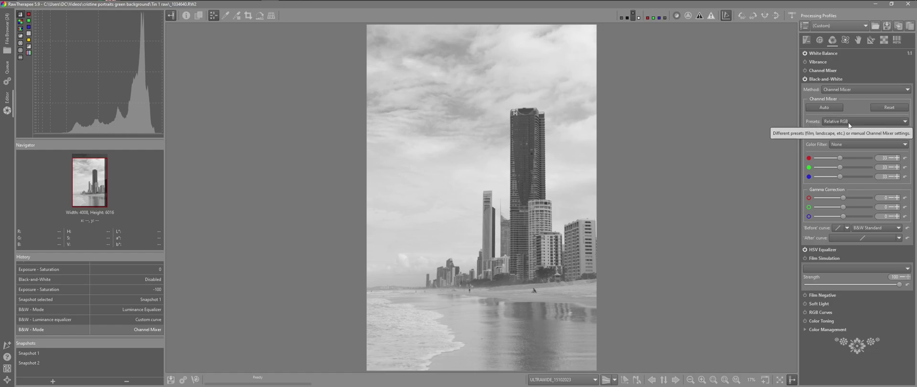
{"action": "left_click", "coordinate": [905, 124]}
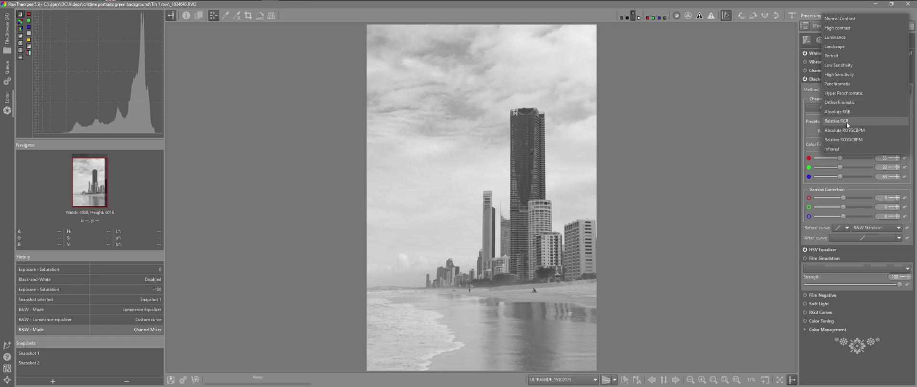
{"action": "left_click", "coordinate": [845, 57]}
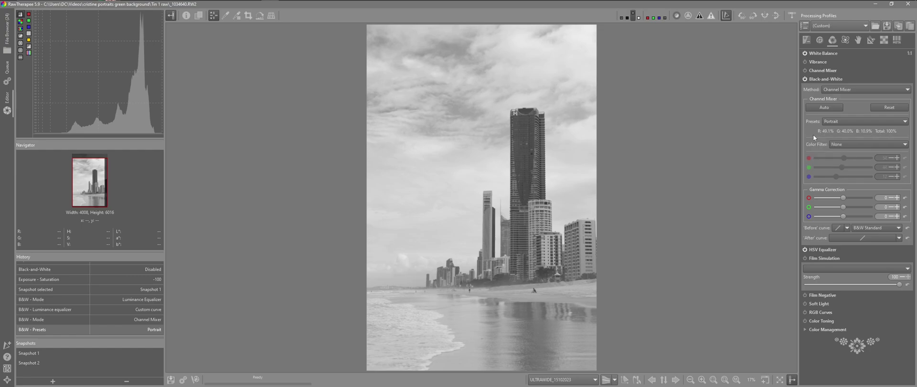
{"action": "left_click", "coordinate": [841, 119]}
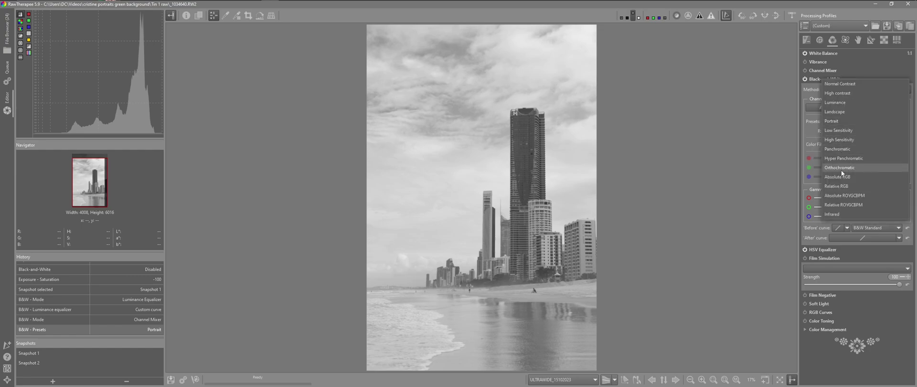
{"action": "left_click", "coordinate": [842, 185]}
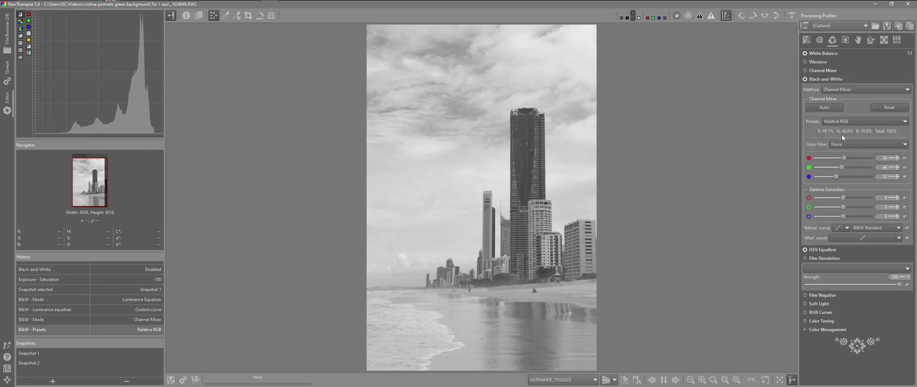
{"action": "left_click", "coordinate": [886, 108]}
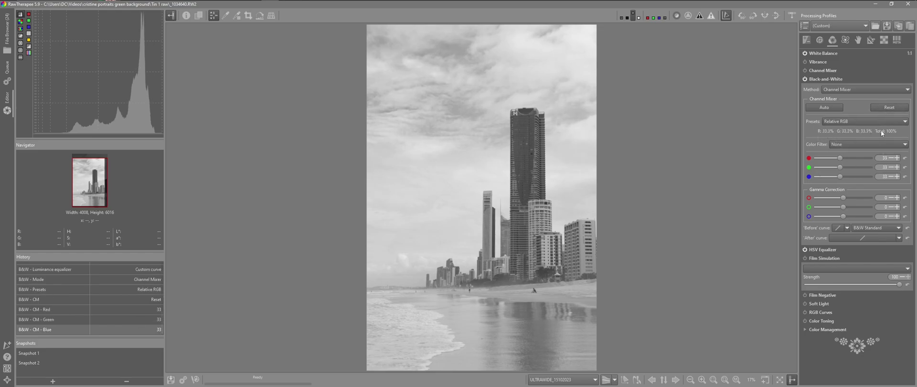
Try the Portrait and Landscape presets, ending on Relative RGB with red, green and blue at 33.
{"action": "left_click", "coordinate": [843, 122]}
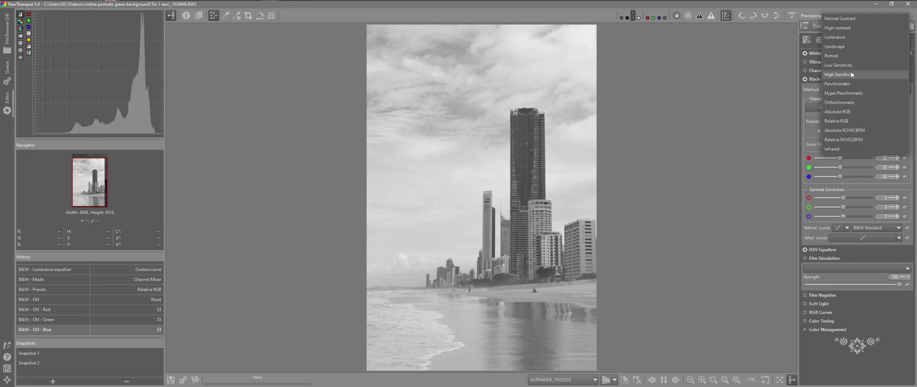
{"action": "left_click", "coordinate": [850, 56]}
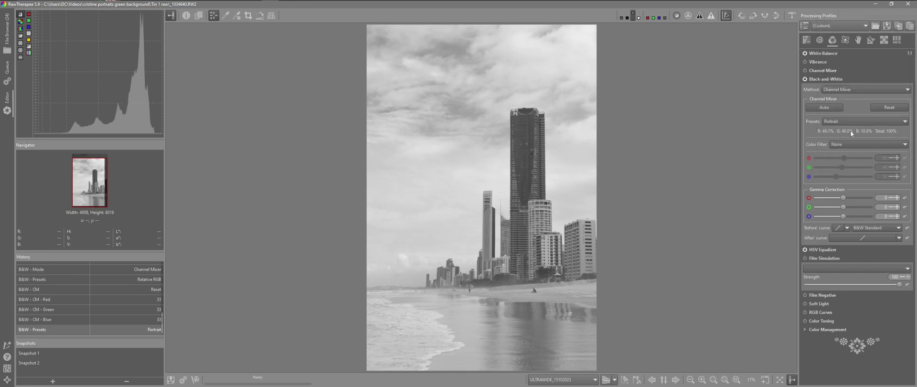
{"action": "mouse_move", "coordinate": [886, 132]}
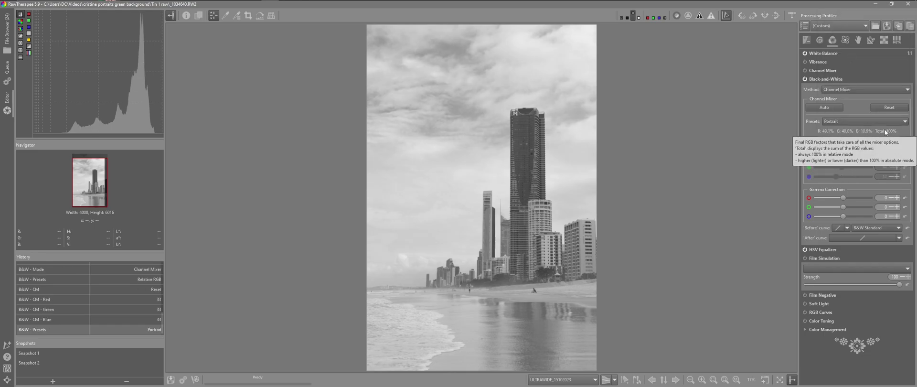
{"action": "left_click", "coordinate": [842, 122]}
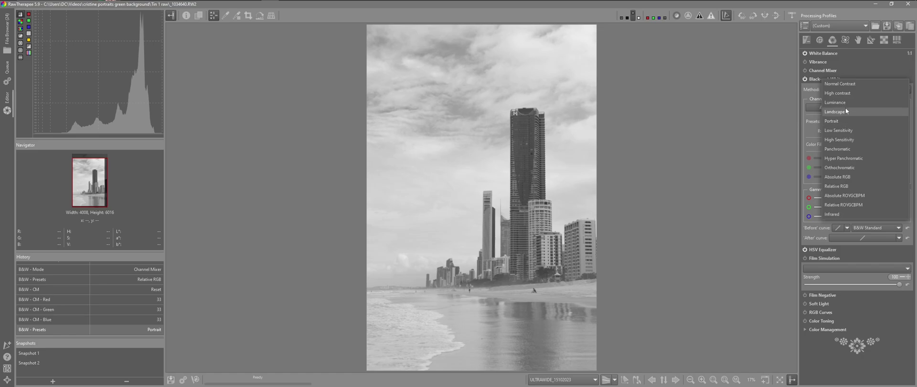
{"action": "left_click", "coordinate": [845, 111]}
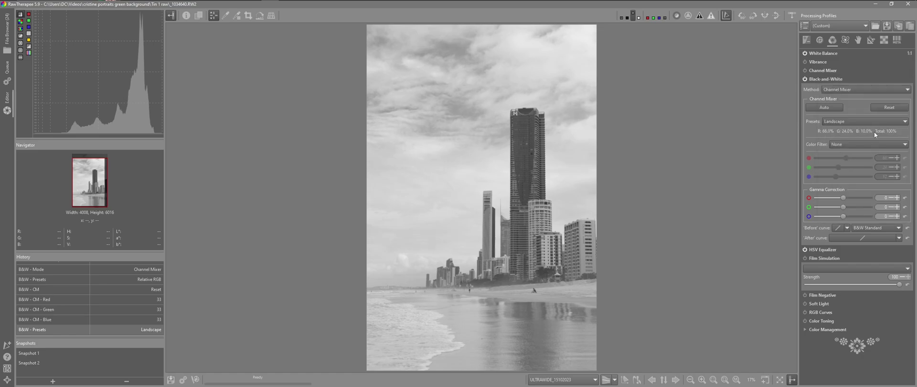
{"action": "left_click", "coordinate": [865, 122]}
{"action": "left_click", "coordinate": [840, 195]}
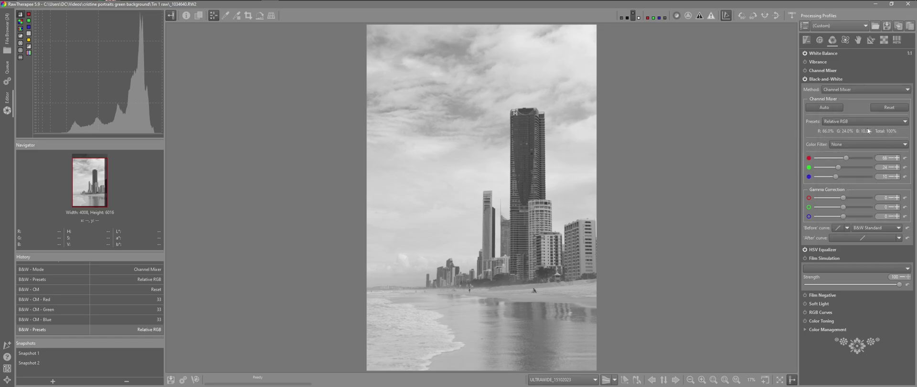
{"action": "left_click", "coordinate": [890, 107]}
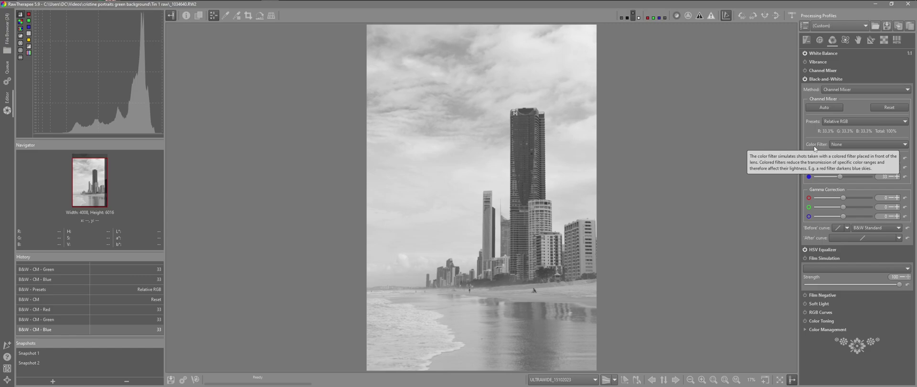
Try the Red, Yellow and Green-Yellow colour filters on the channel mix.
{"action": "left_click", "coordinate": [906, 144]}
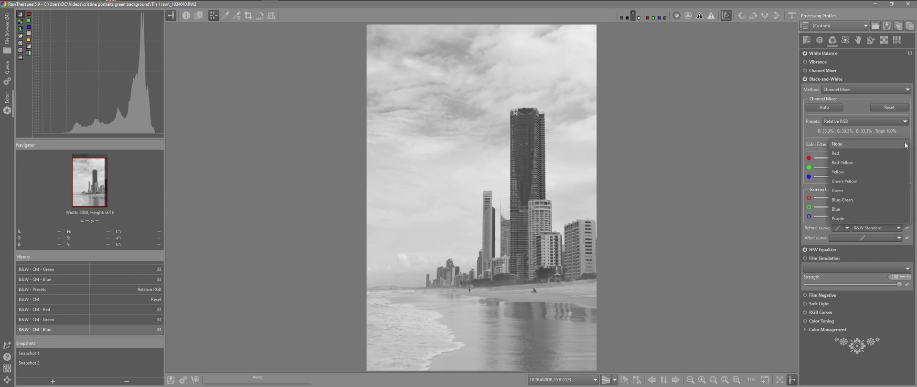
{"action": "left_click", "coordinate": [839, 153]}
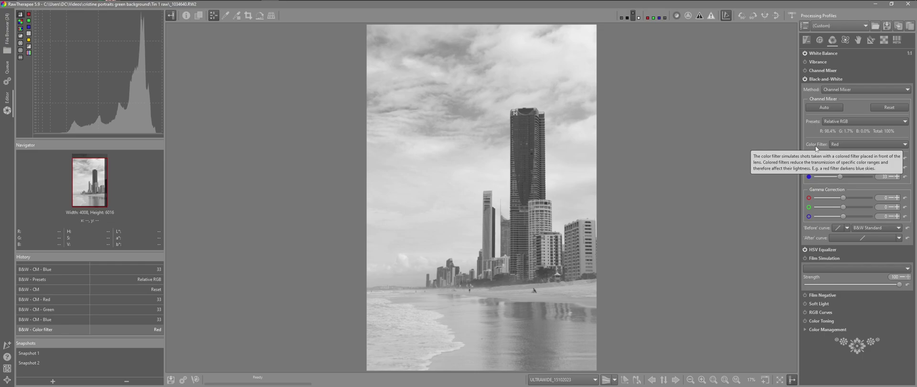
{"action": "scroll", "coordinate": [848, 144], "scroll_direction": "down", "scroll_amount": 1}
{"action": "left_click", "coordinate": [847, 144]}
{"action": "left_click", "coordinate": [848, 150]}
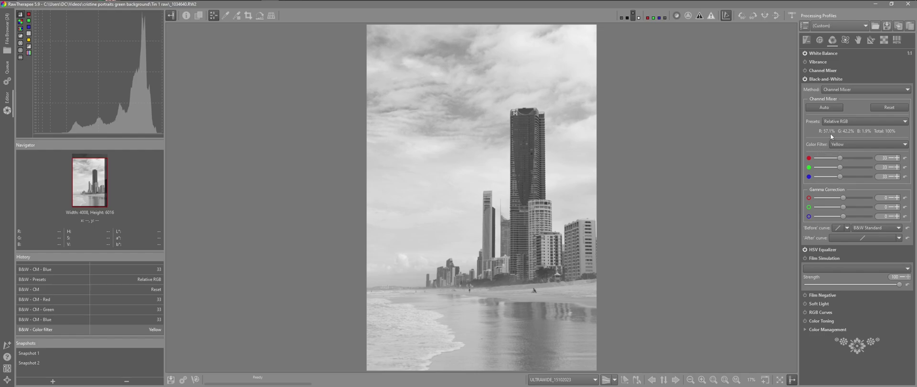
{"action": "mouse_move", "coordinate": [892, 133]}
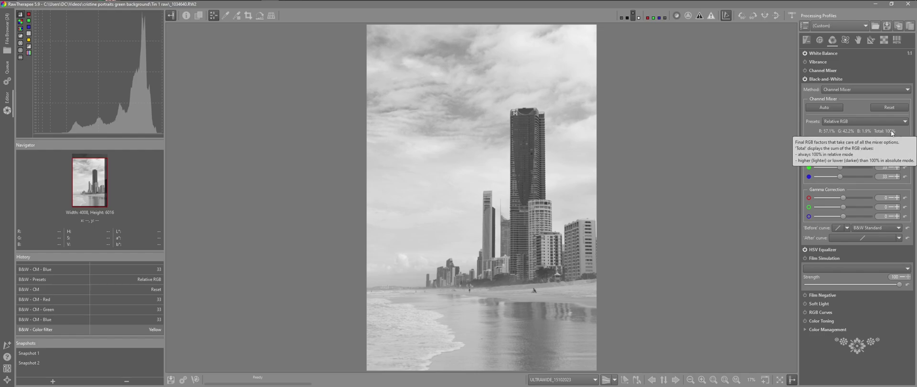
{"action": "left_click", "coordinate": [836, 146]}
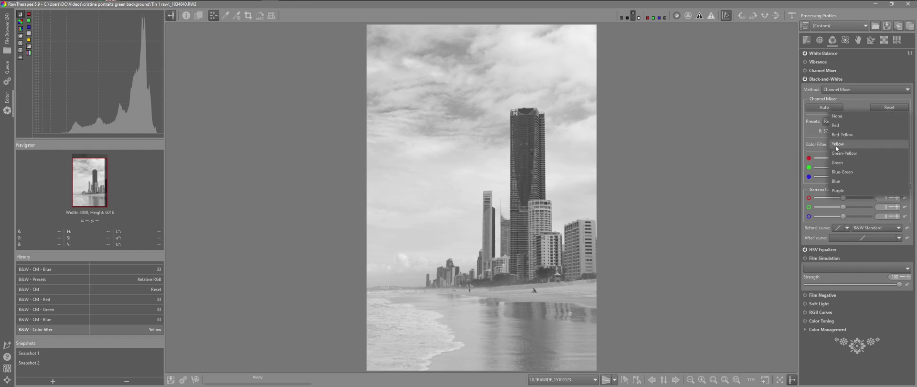
{"action": "left_click", "coordinate": [840, 154]}
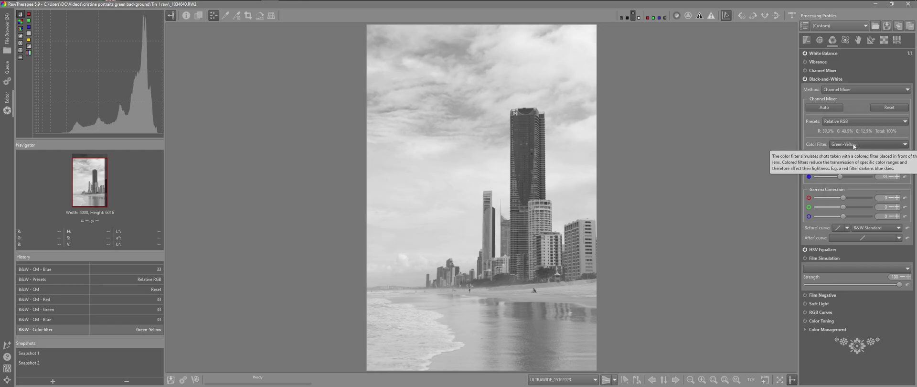
Try the Blue-Green and Blue filters, settling on Purple (R 57.1%, G 2.1%, B 42.0%).
{"action": "scroll", "coordinate": [853, 149], "scroll_direction": "down", "scroll_amount": 1}
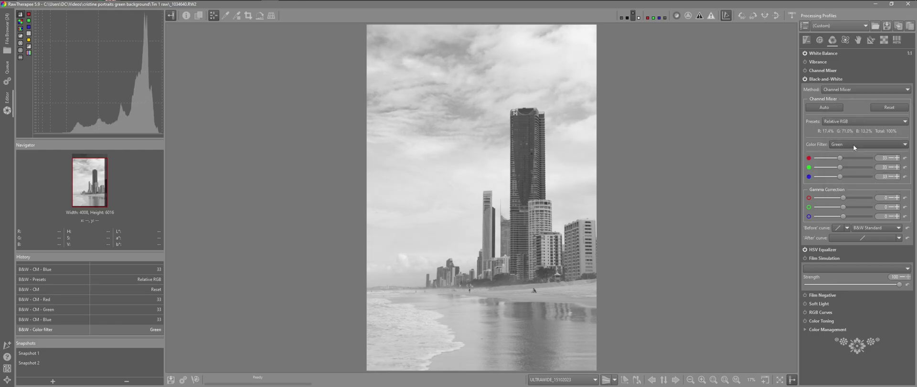
{"action": "left_click", "coordinate": [853, 145]}
{"action": "left_click", "coordinate": [852, 152]}
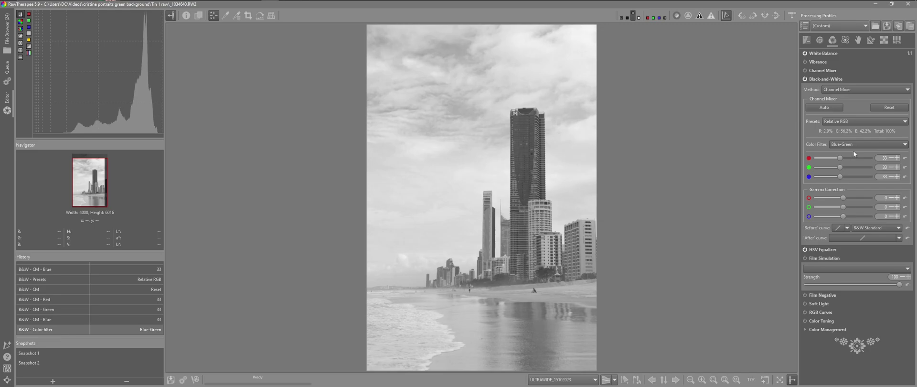
{"action": "left_click", "coordinate": [856, 147]}
{"action": "left_click", "coordinate": [853, 155]}
{"action": "left_click", "coordinate": [854, 144]}
{"action": "left_click", "coordinate": [850, 156]}
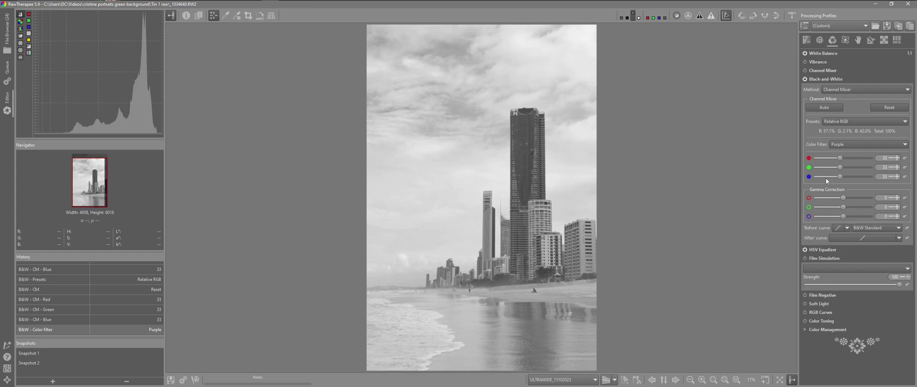
{"action": "left_click", "coordinate": [844, 121]}
{"action": "left_click", "coordinate": [807, 129]}
{"action": "left_click", "coordinate": [825, 122]}
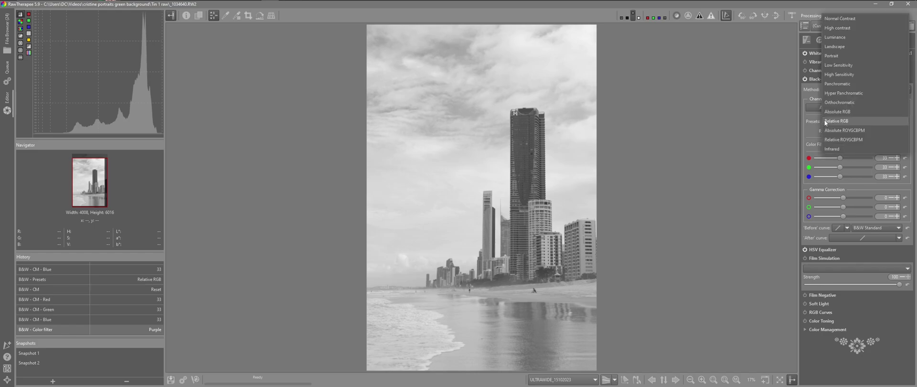
{"action": "left_click", "coordinate": [828, 123]}
{"action": "left_click", "coordinate": [828, 122]}
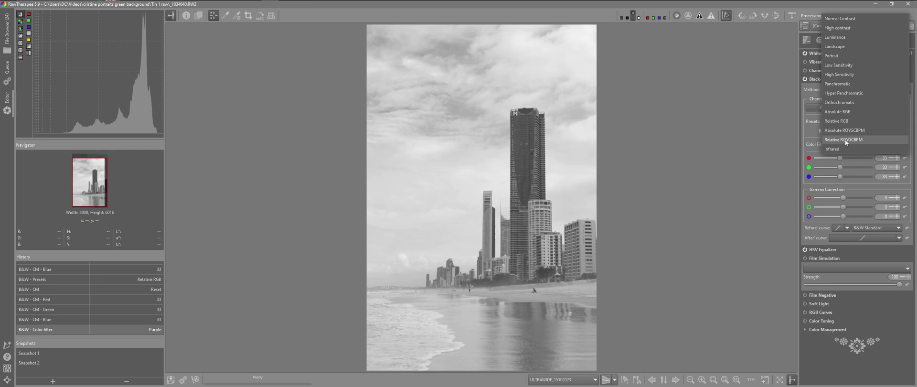
{"action": "left_click", "coordinate": [844, 138]}
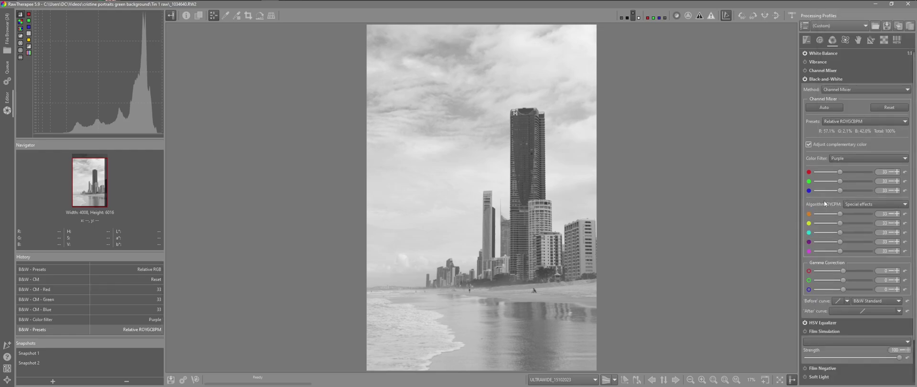
{"action": "left_click", "coordinate": [852, 120]}
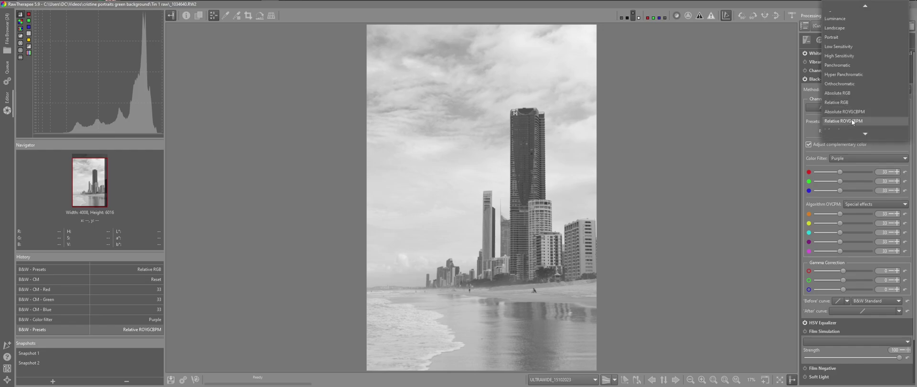
{"action": "left_click", "coordinate": [849, 102]}
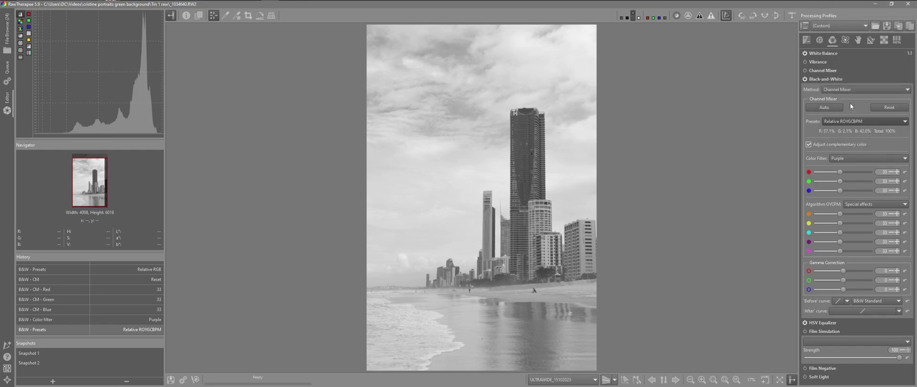
{"action": "left_click", "coordinate": [893, 106]}
{"action": "left_click", "coordinate": [843, 144]}
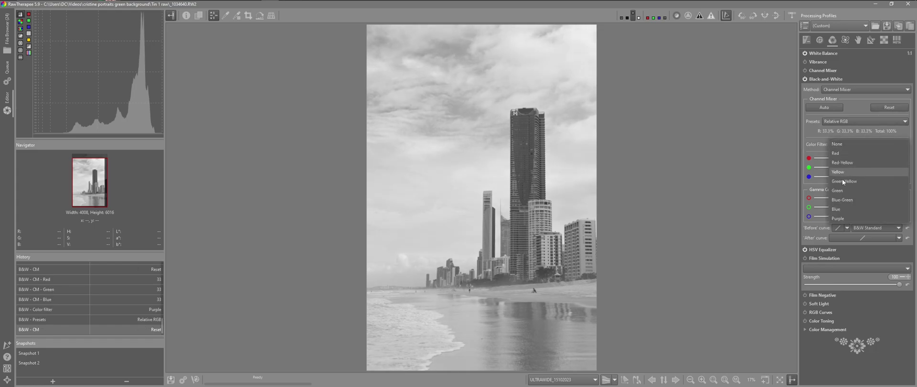
{"action": "left_click", "coordinate": [837, 218]}
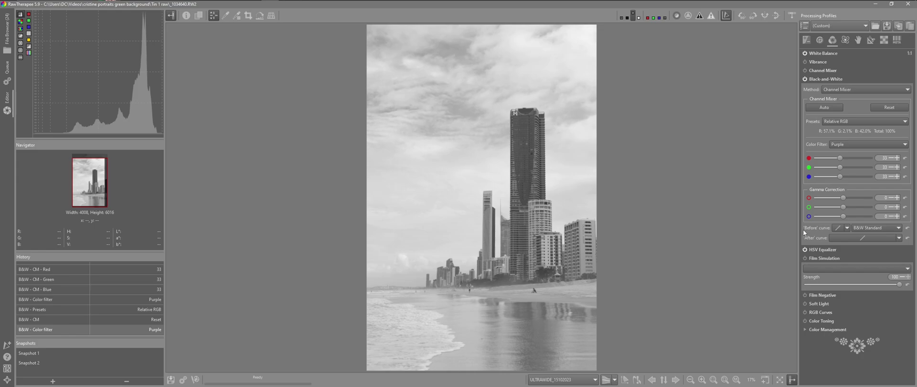
Enable a vignette at strength 0.79 and nudge Tone curve 1's shadow point slightly down.
{"action": "left_click", "coordinate": [807, 42]}
{"action": "scroll", "coordinate": [830, 285], "scroll_direction": "down", "scroll_amount": 4}
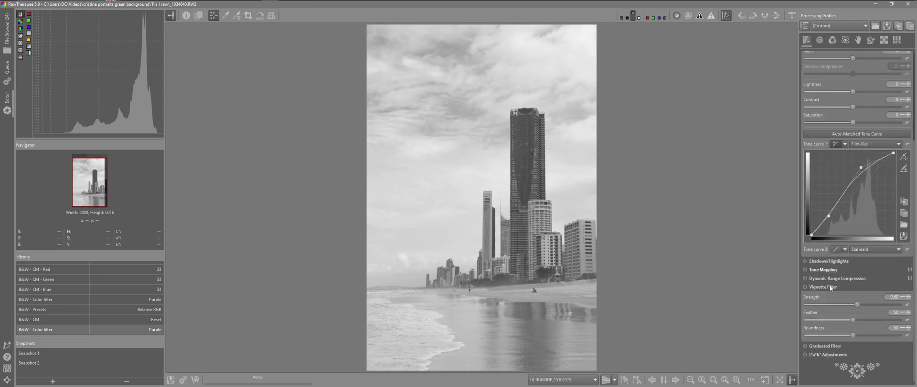
{"action": "left_click", "coordinate": [804, 287]}
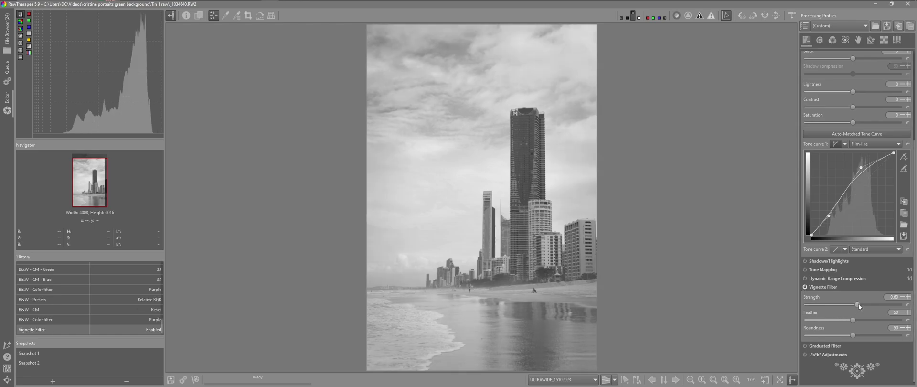
{"action": "left_click_drag", "start_coordinate": [858, 303], "coordinate": [850, 322]}
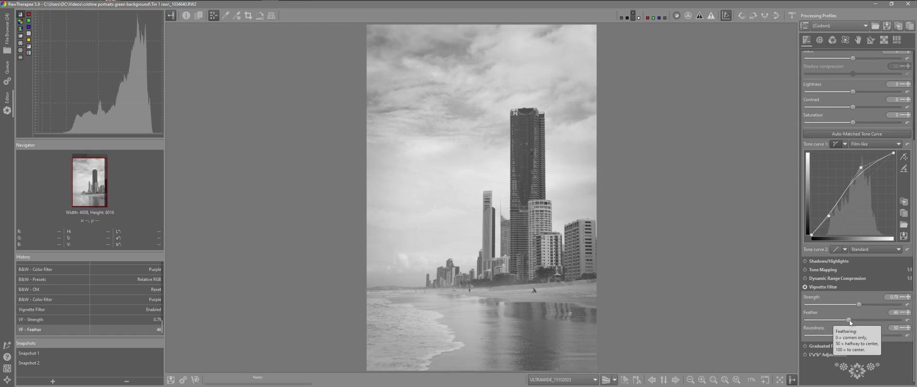
{"action": "left_click", "coordinate": [807, 288]}
{"action": "left_click", "coordinate": [806, 288]}
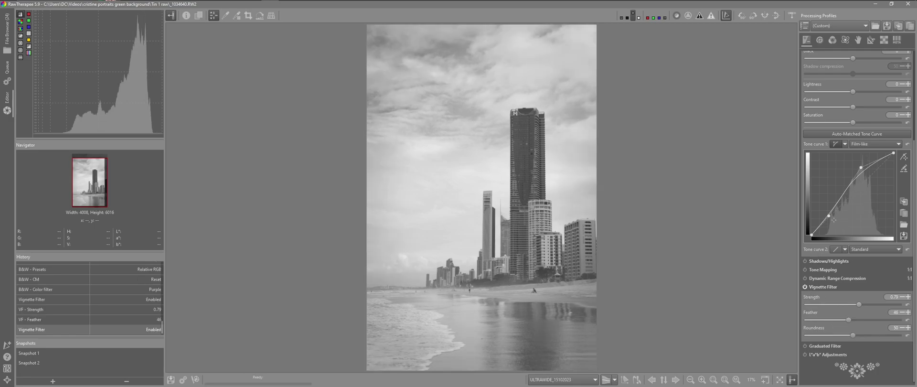
{"action": "left_click_drag", "start_coordinate": [829, 216], "coordinate": [830, 217]}
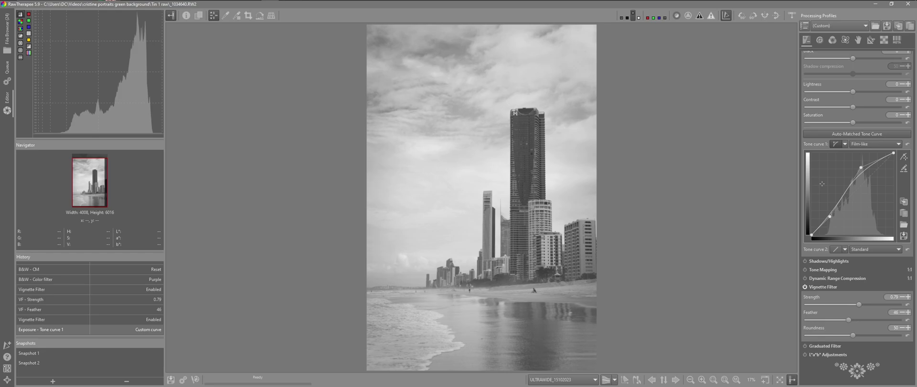
Turn off the skyline's vignette and load the teal-background portrait _1031866.RW2 from the filmstrip.
{"action": "left_click", "coordinate": [806, 287]}
{"action": "left_click", "coordinate": [792, 15]}
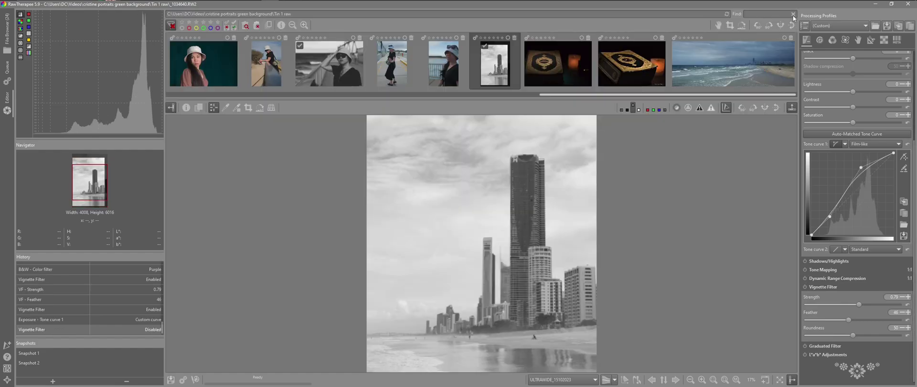
{"action": "scroll", "coordinate": [689, 76], "scroll_direction": "up", "scroll_amount": 3}
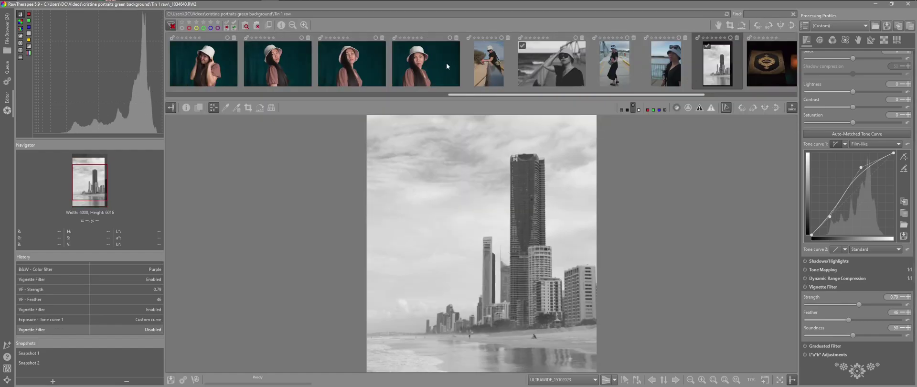
{"action": "scroll", "coordinate": [446, 71], "scroll_direction": "up", "scroll_amount": 3}
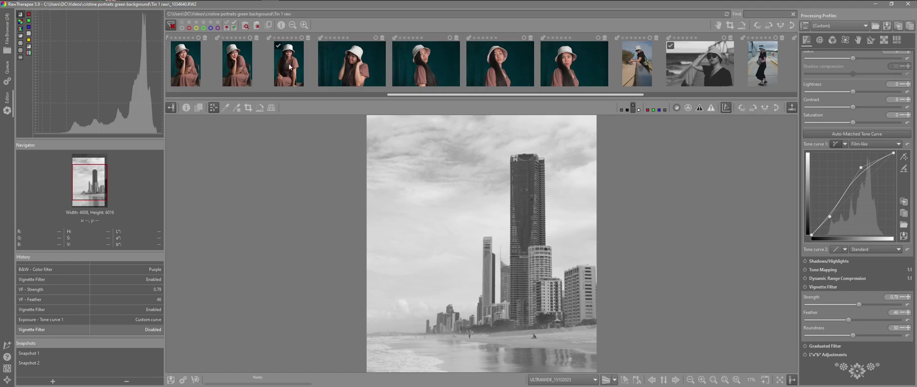
{"action": "left_click", "coordinate": [289, 66]}
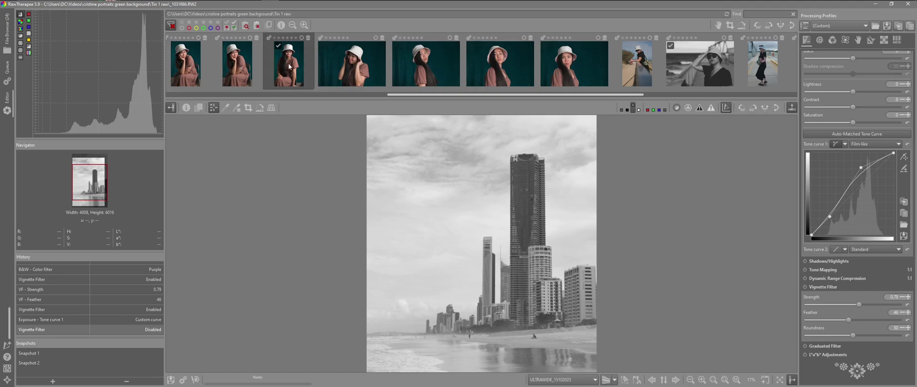
{"action": "left_click", "coordinate": [792, 108]}
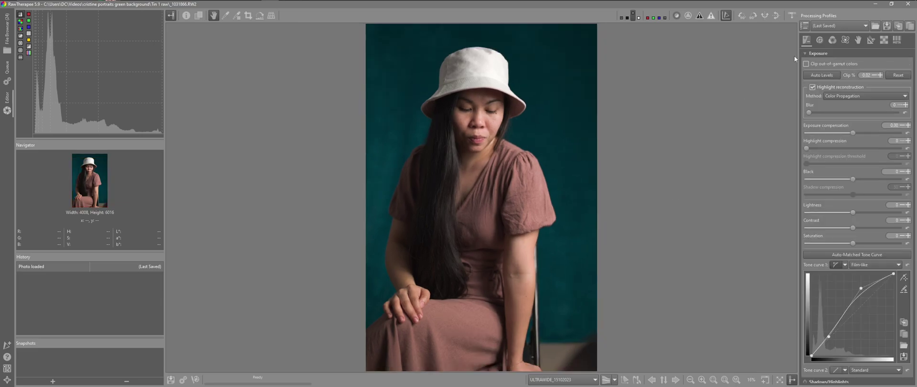
Switch the right tool panel to the Color tab, then back to Exposure.
{"action": "left_click", "coordinate": [831, 41]}
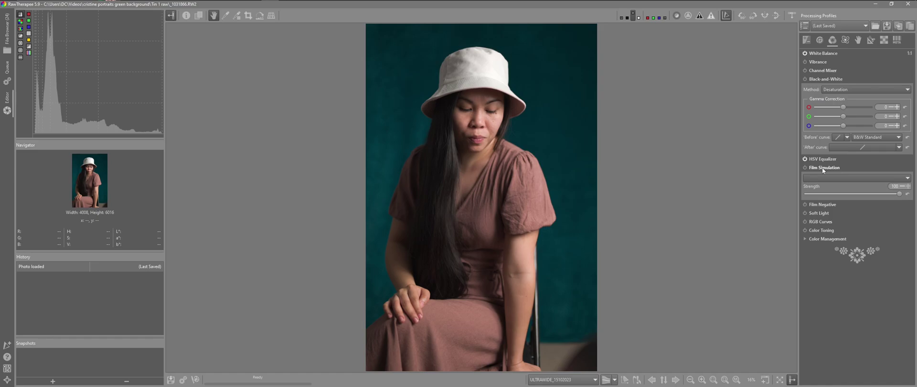
{"action": "left_click", "coordinate": [806, 41]}
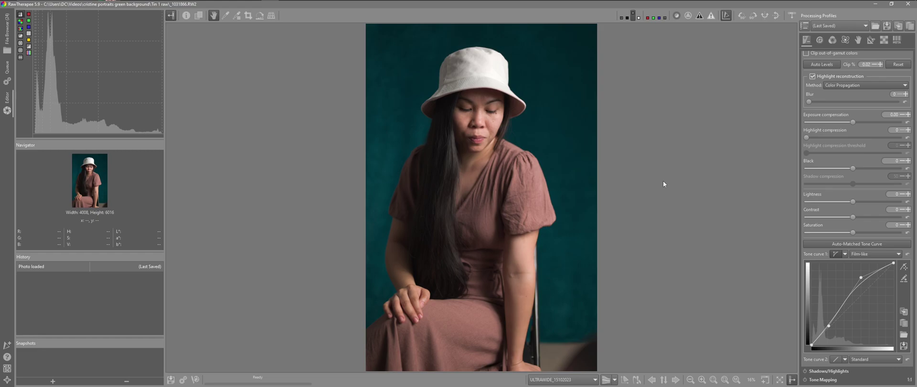
On the Color tab, enable Black-and-White and expand the HSV Equalizer settings.
{"action": "left_click", "coordinate": [833, 41]}
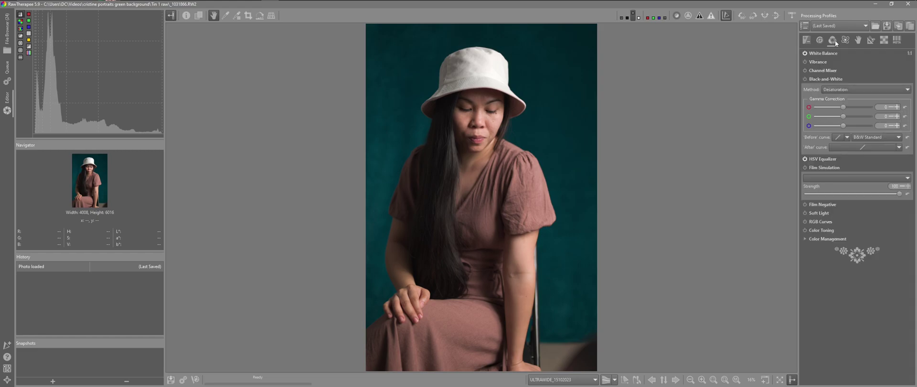
{"action": "left_click", "coordinate": [805, 79]}
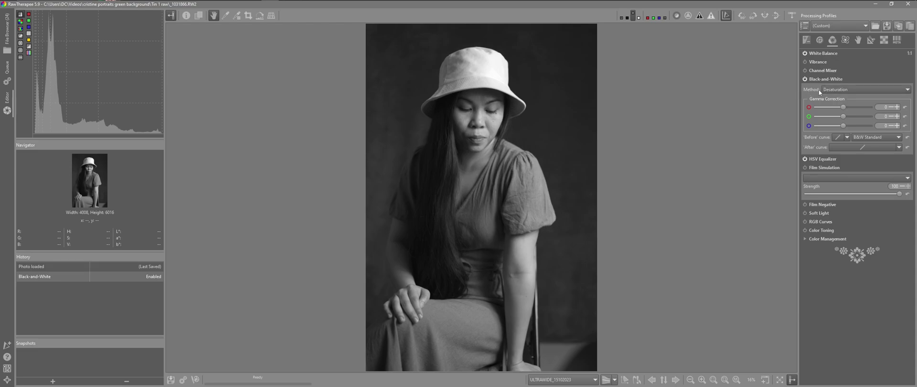
{"action": "left_click", "coordinate": [827, 160]}
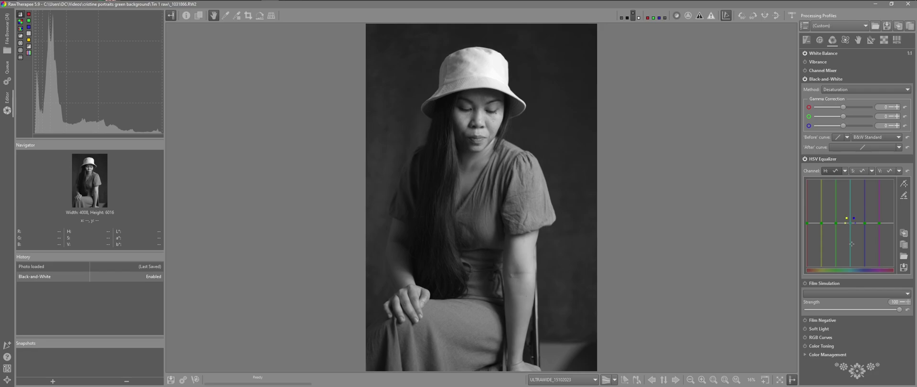
Shape the HSV Value curve with a raised point right of centre and a left-end dip.
{"action": "left_click", "coordinate": [884, 170]}
{"action": "left_click", "coordinate": [904, 184]}
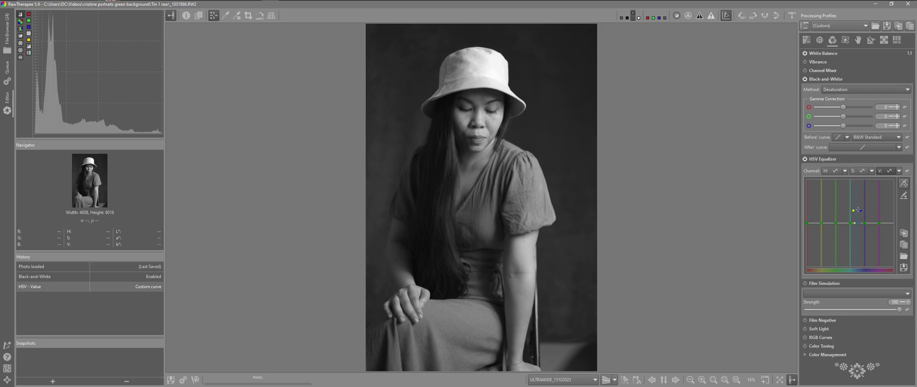
{"action": "left_click", "coordinate": [855, 207]}
{"action": "left_click_drag", "start_coordinate": [857, 205], "coordinate": [861, 181]}
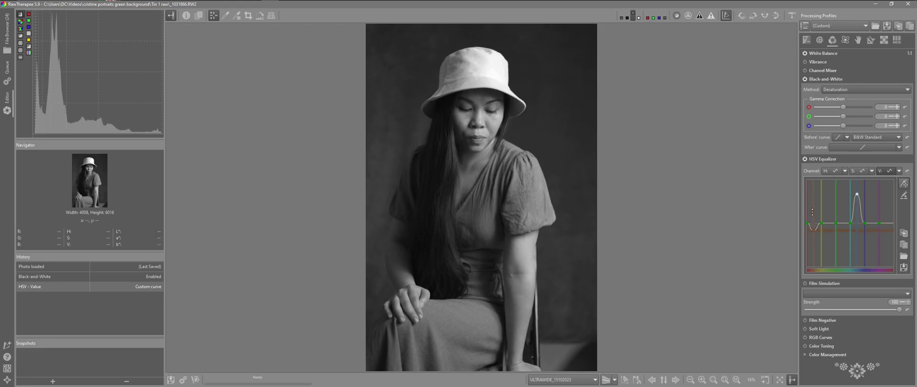
{"action": "left_click_drag", "start_coordinate": [812, 209], "coordinate": [814, 214]}
Toggle the HSV Equalizer off and back on to compare, leaving it enabled.
{"action": "left_click", "coordinate": [806, 158]}
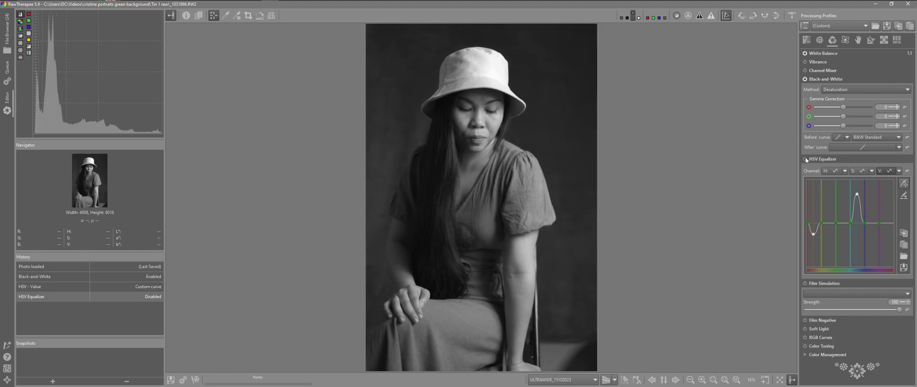
{"action": "left_click", "coordinate": [805, 159]}
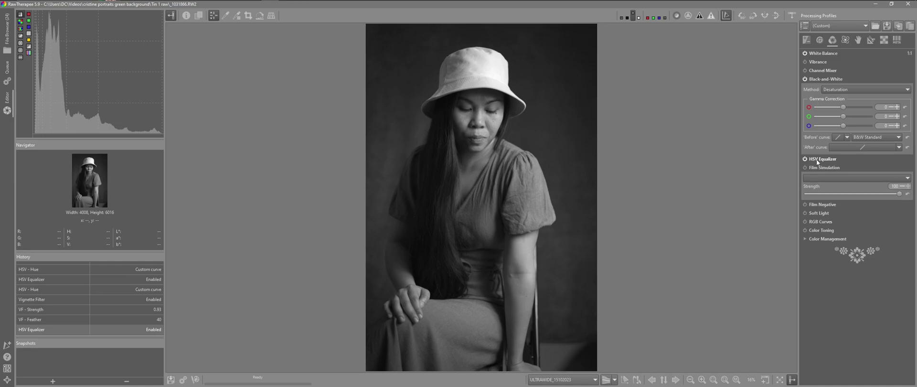
Enable Film Simulation with the Ilford HP5 3 + film at strength 100.
{"action": "left_click", "coordinate": [805, 168]}
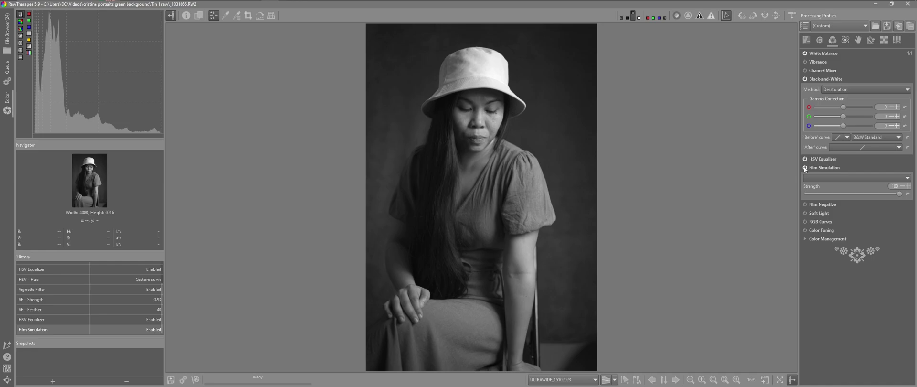
{"action": "left_click", "coordinate": [906, 179]}
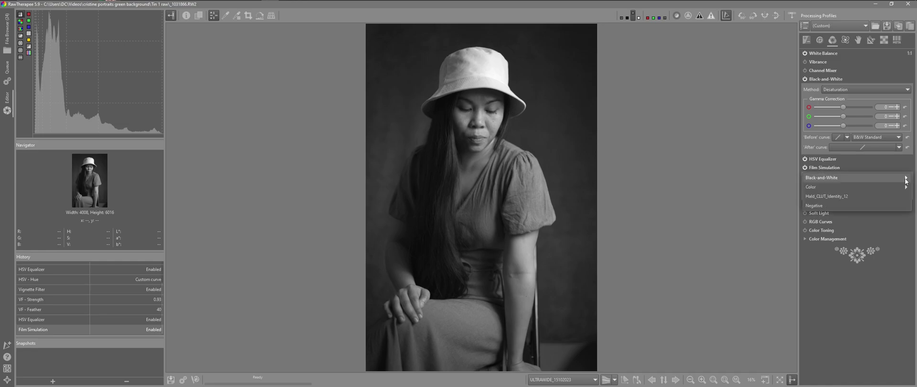
{"action": "mouse_move", "coordinate": [906, 179]}
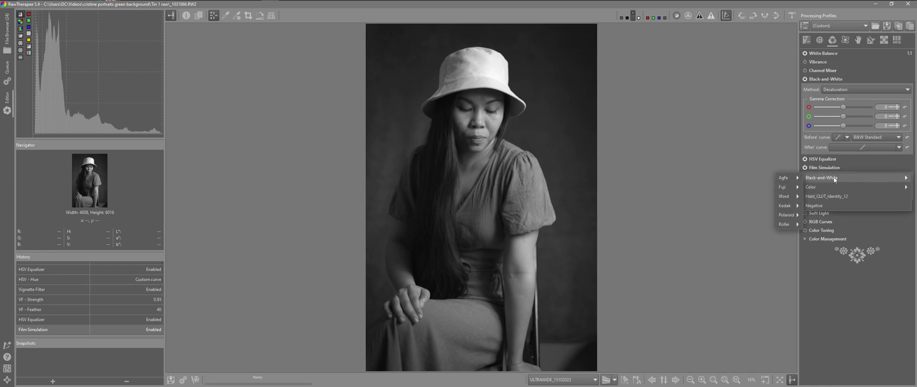
{"action": "mouse_move", "coordinate": [787, 195]}
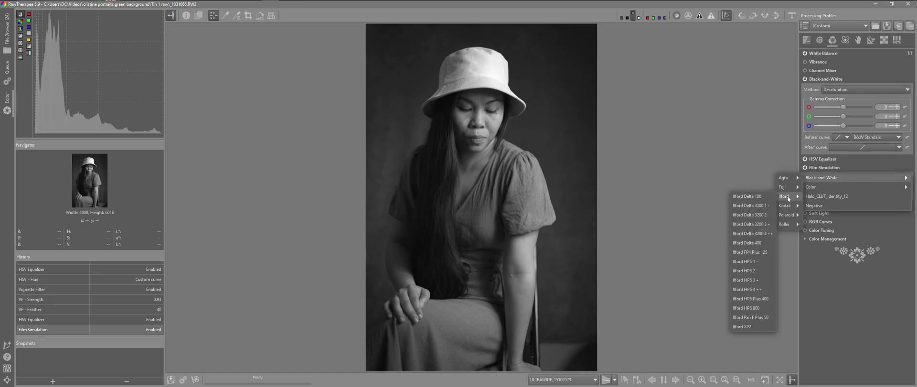
{"action": "left_click", "coordinate": [753, 280]}
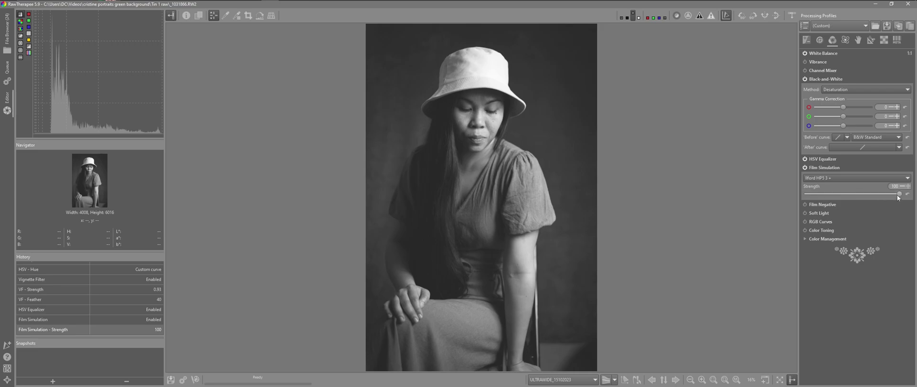
{"action": "left_click_drag", "start_coordinate": [868, 198], "coordinate": [909, 194]}
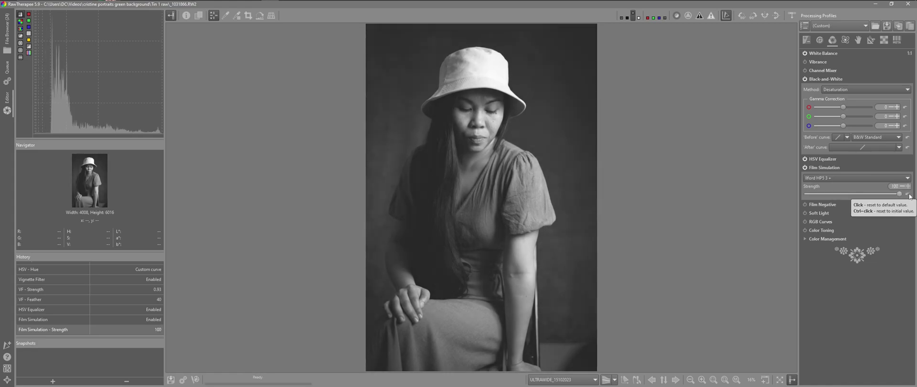
{"action": "left_click", "coordinate": [841, 177]}
{"action": "mouse_move", "coordinate": [807, 178]}
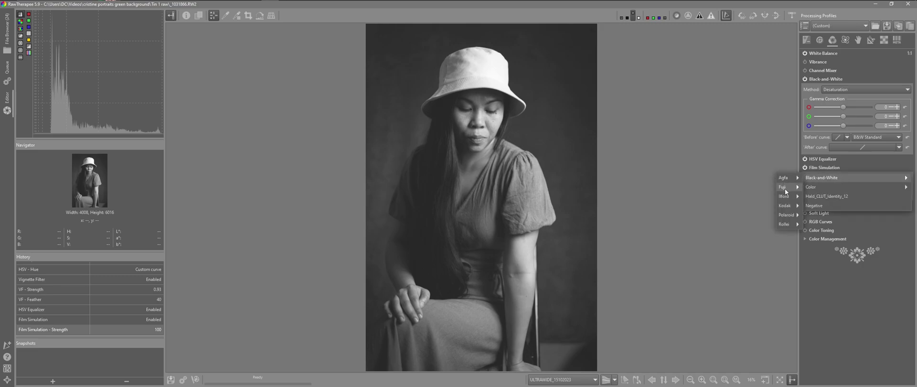
{"action": "mouse_move", "coordinate": [788, 200]}
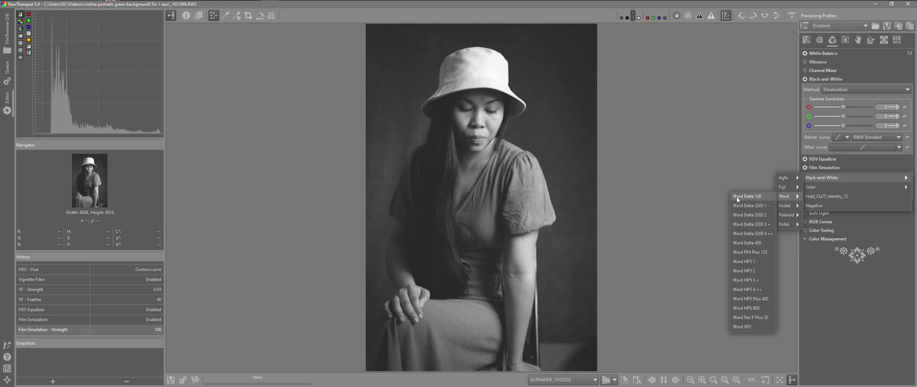
{"action": "left_click", "coordinate": [740, 327]}
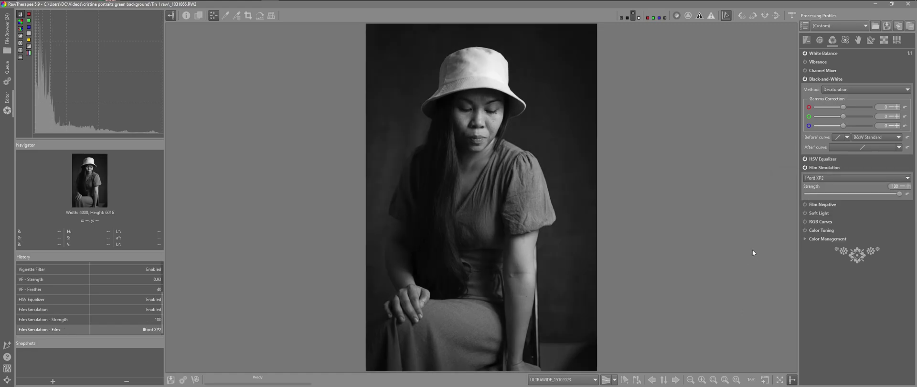
{"action": "left_click", "coordinate": [826, 177]}
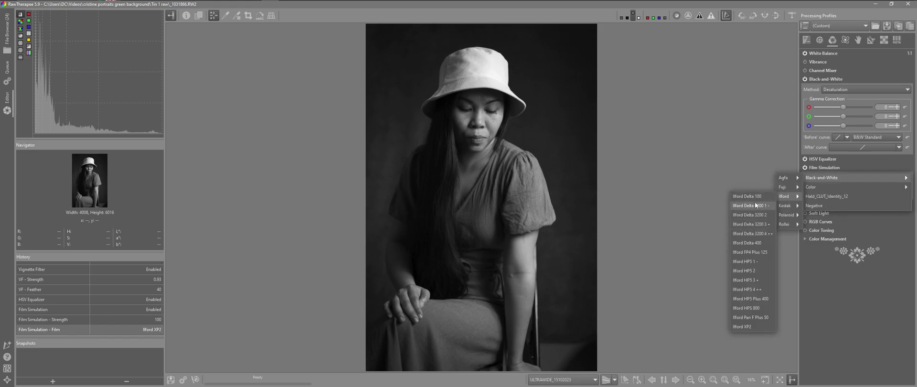
{"action": "left_click", "coordinate": [754, 202]}
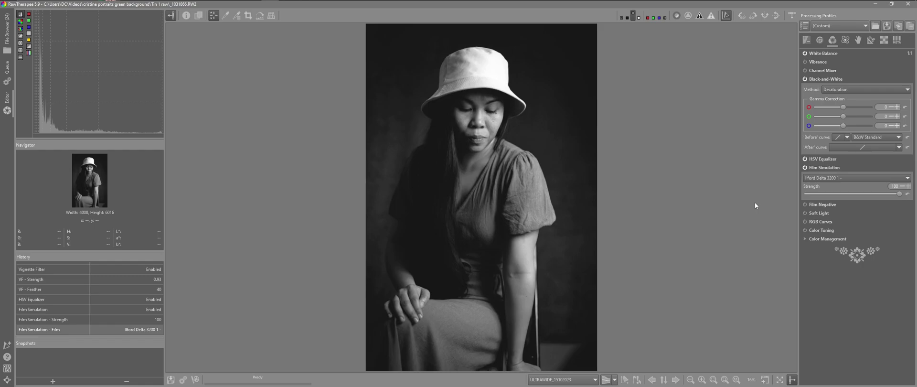
{"action": "left_click", "coordinate": [819, 178]}
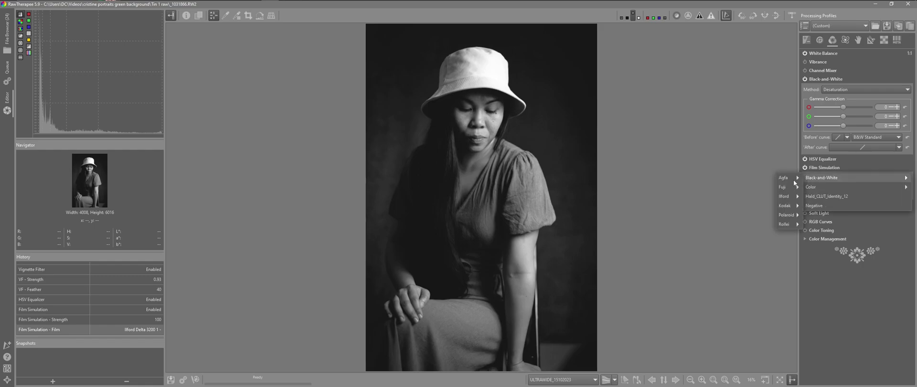
{"action": "mouse_move", "coordinate": [786, 196]}
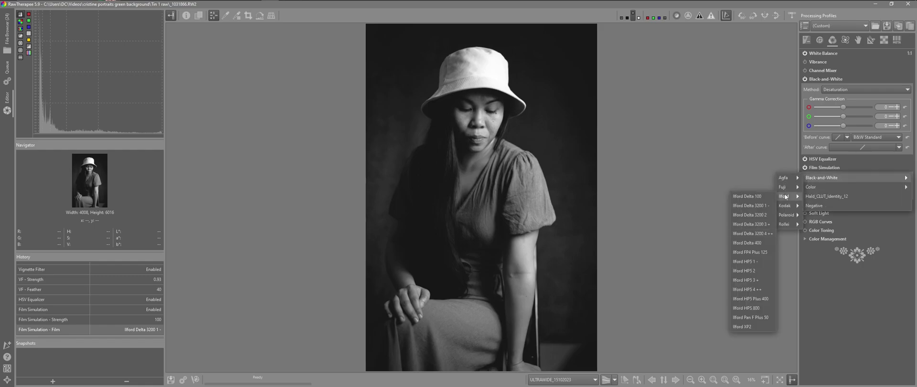
{"action": "left_click", "coordinate": [748, 234]}
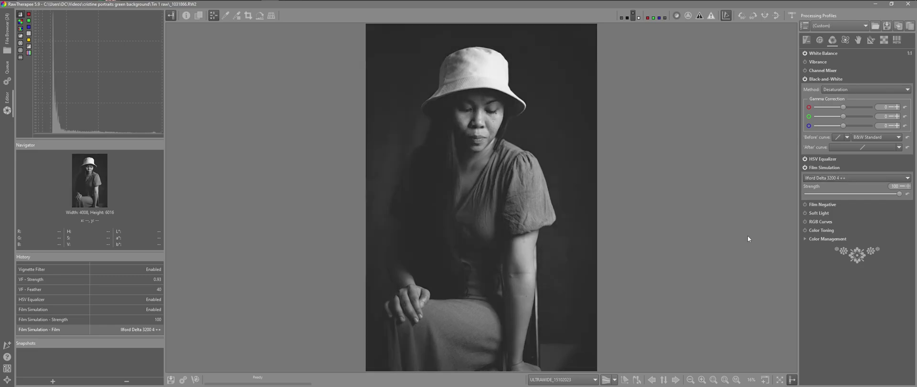
{"action": "left_click", "coordinate": [821, 175]}
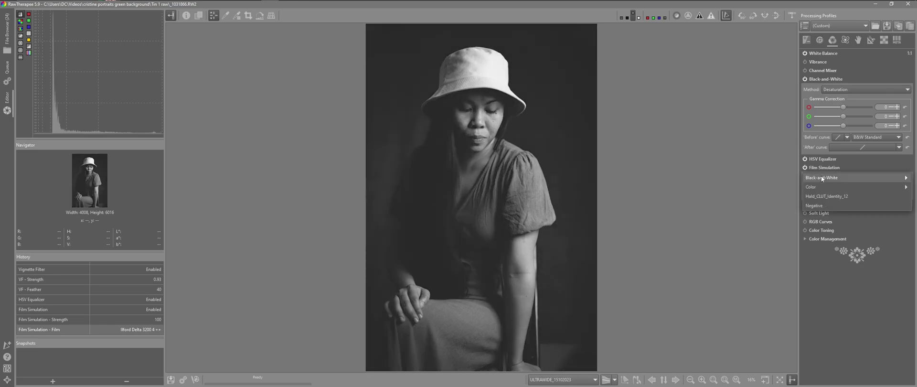
{"action": "mouse_move", "coordinate": [821, 176]}
{"action": "mouse_move", "coordinate": [792, 196]}
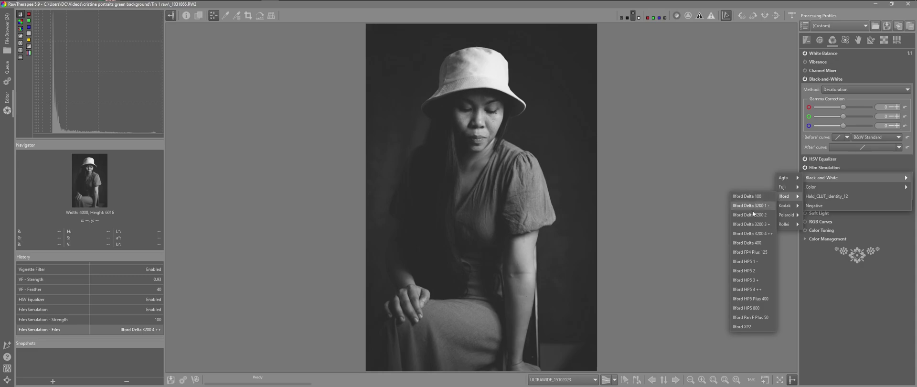
{"action": "left_click", "coordinate": [749, 280]}
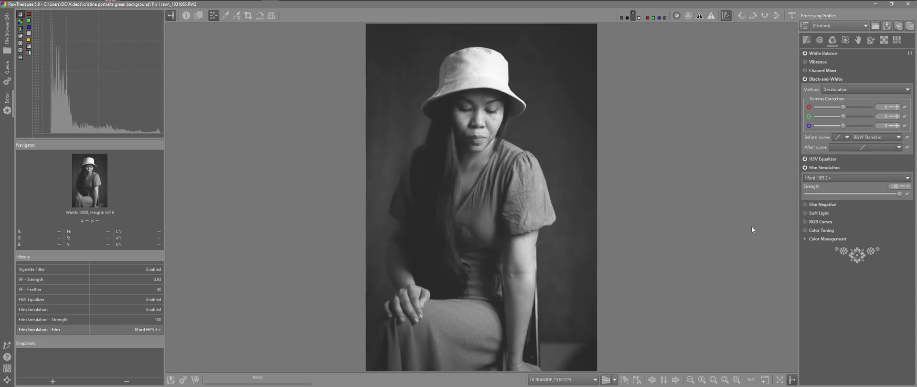
Lower the film strength to 91 and raise Highlight compression to 103.
{"action": "left_click_drag", "start_coordinate": [900, 193], "coordinate": [893, 193]}
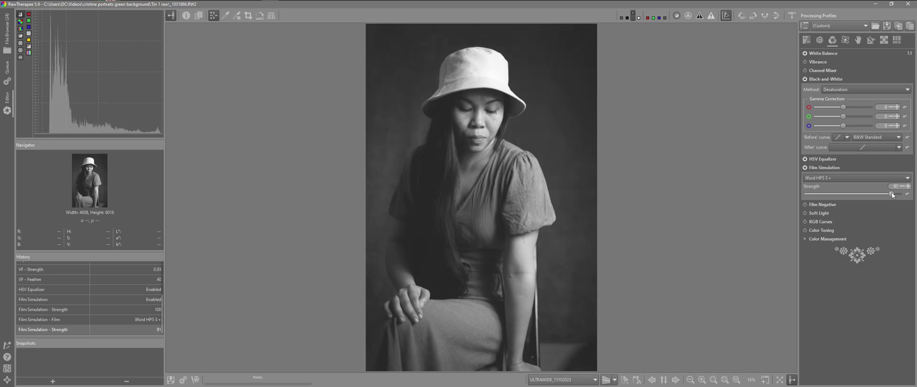
{"action": "left_click", "coordinate": [806, 41]}
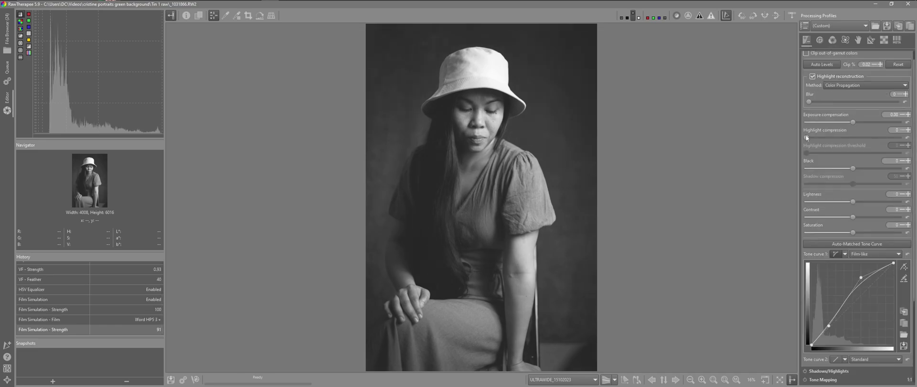
{"action": "left_click_drag", "start_coordinate": [806, 137], "coordinate": [818, 137]}
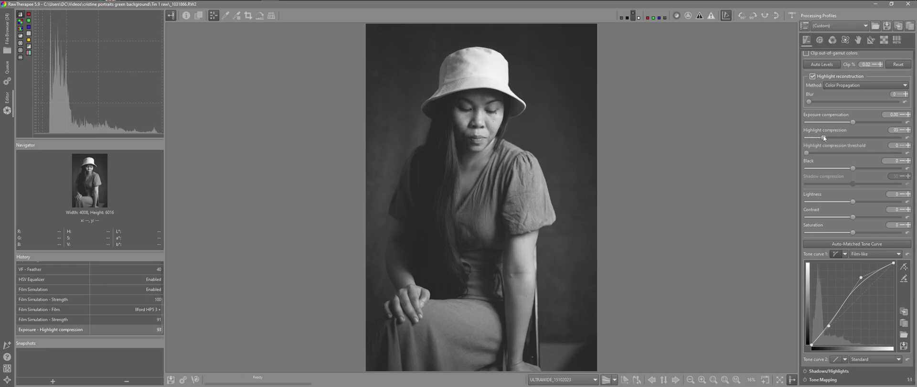
{"action": "mouse_move", "coordinate": [823, 135]}
{"action": "left_mouse_down"}
{"action": "mouse_move", "coordinate": [801, 136]}
{"action": "mouse_move", "coordinate": [821, 137]}
{"action": "left_mouse_up"}
{"action": "left_click", "coordinate": [832, 40]}
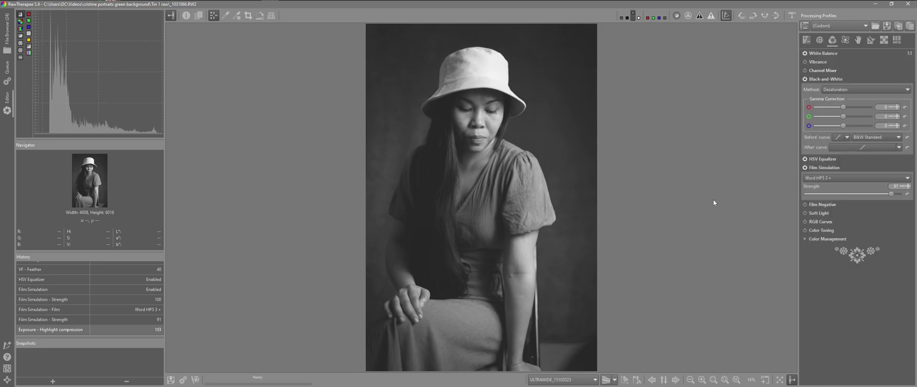